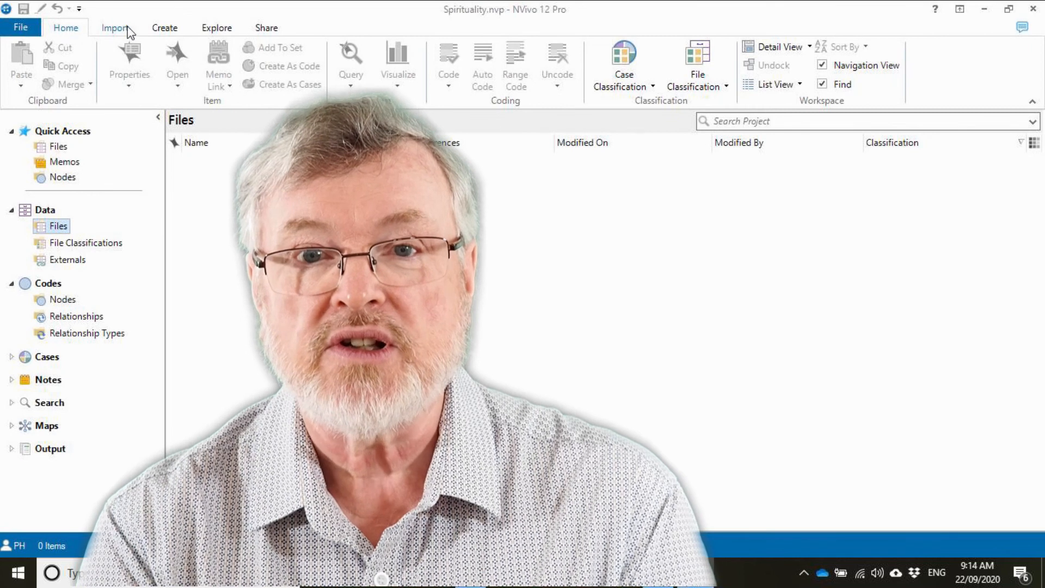
# Start importing a file into the project's data files.
pyautogui.click(122, 26)
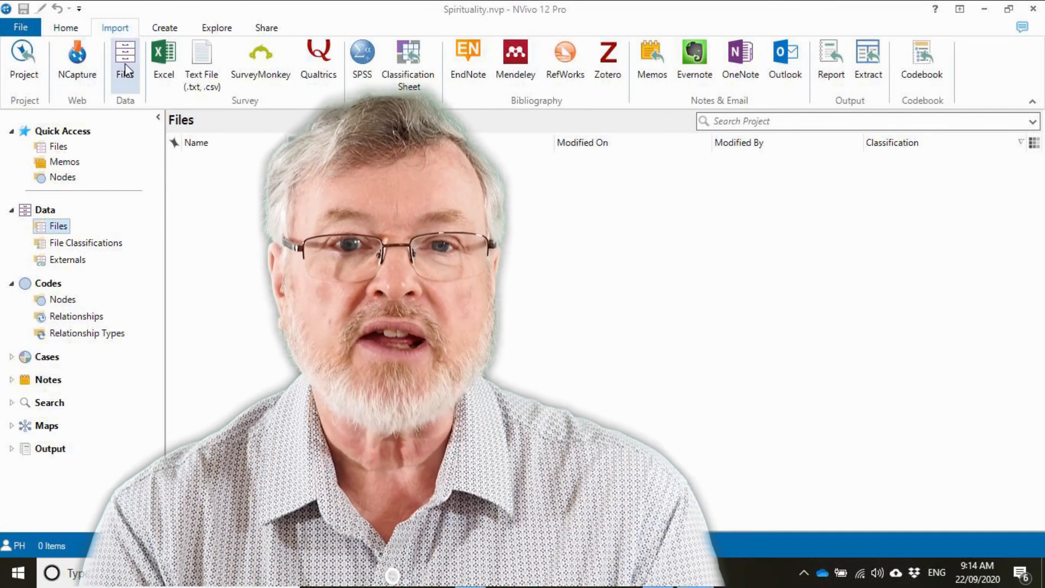
pyautogui.click(126, 69)
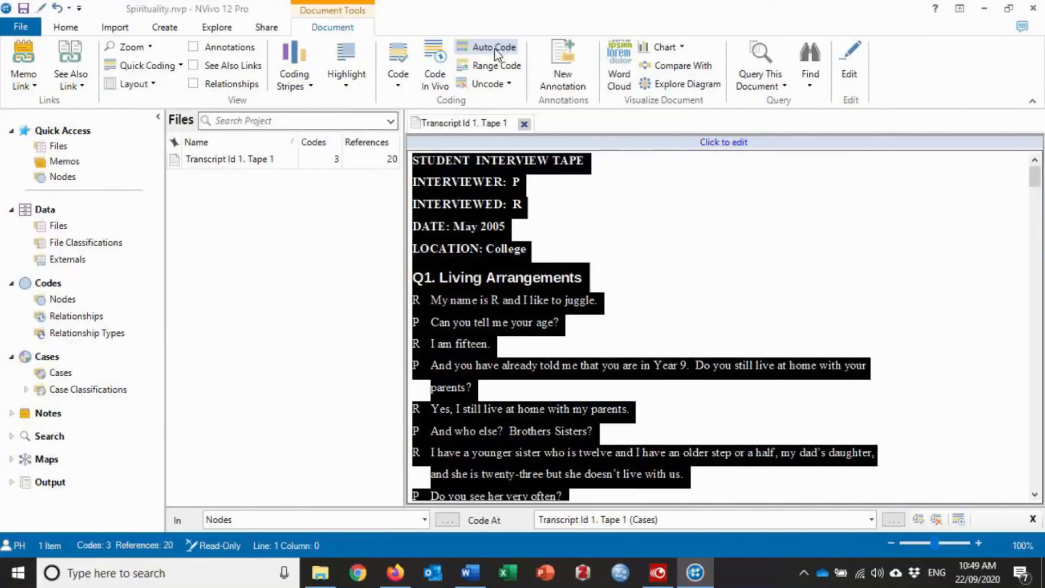
# Set up auto coding of the interview transcript by paragraph styles, using the Heading 3 style.
pyautogui.click(494, 50)
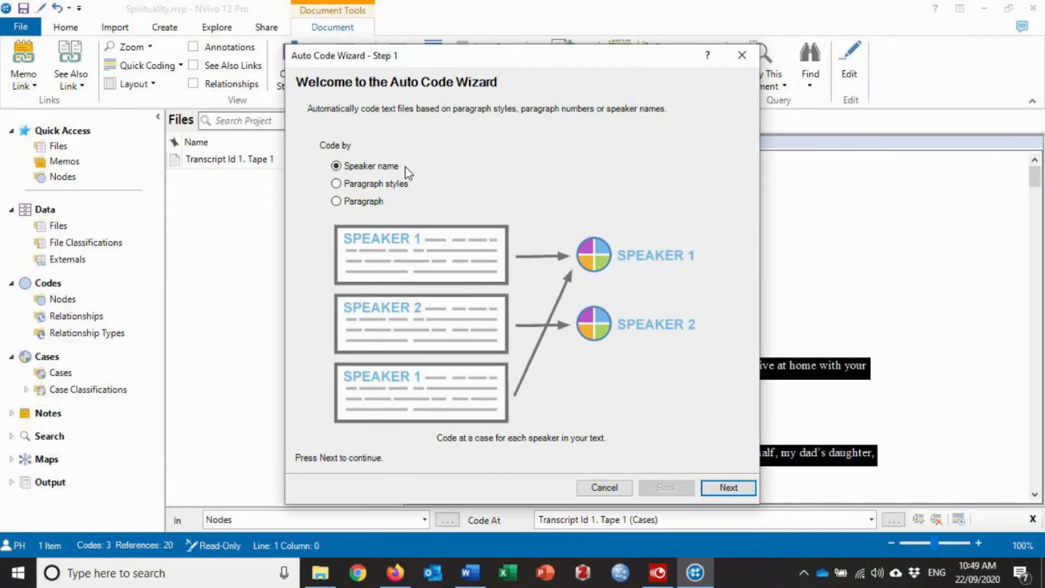
pyautogui.click(351, 182)
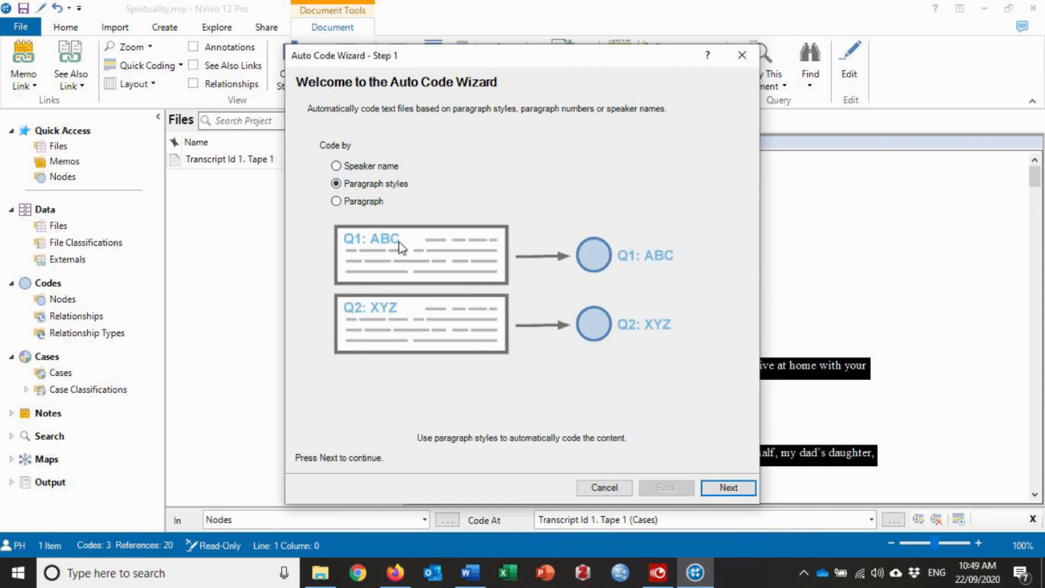
pyautogui.click(729, 487)
pyautogui.click(342, 252)
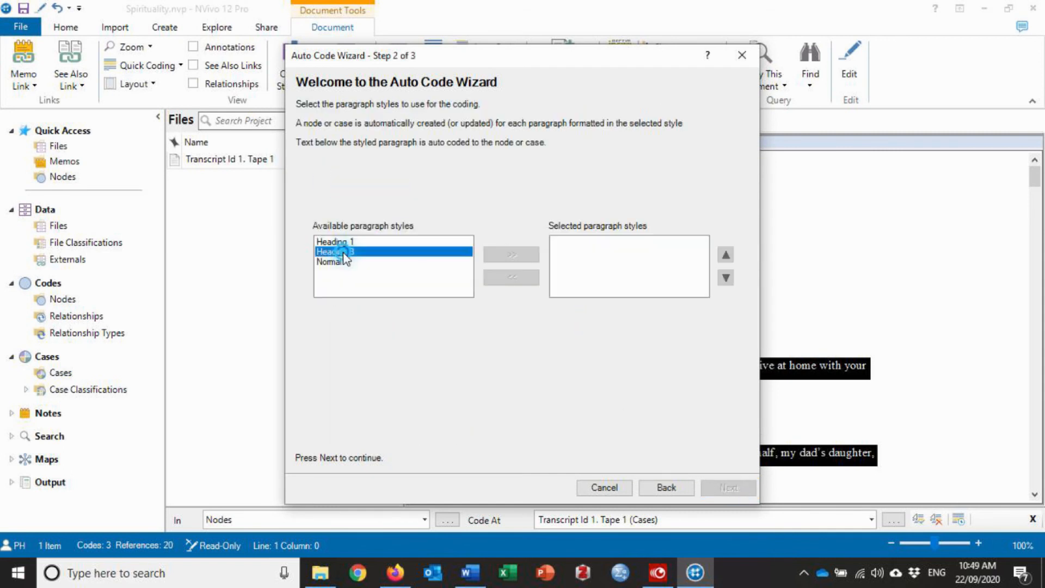
pyautogui.click(508, 256)
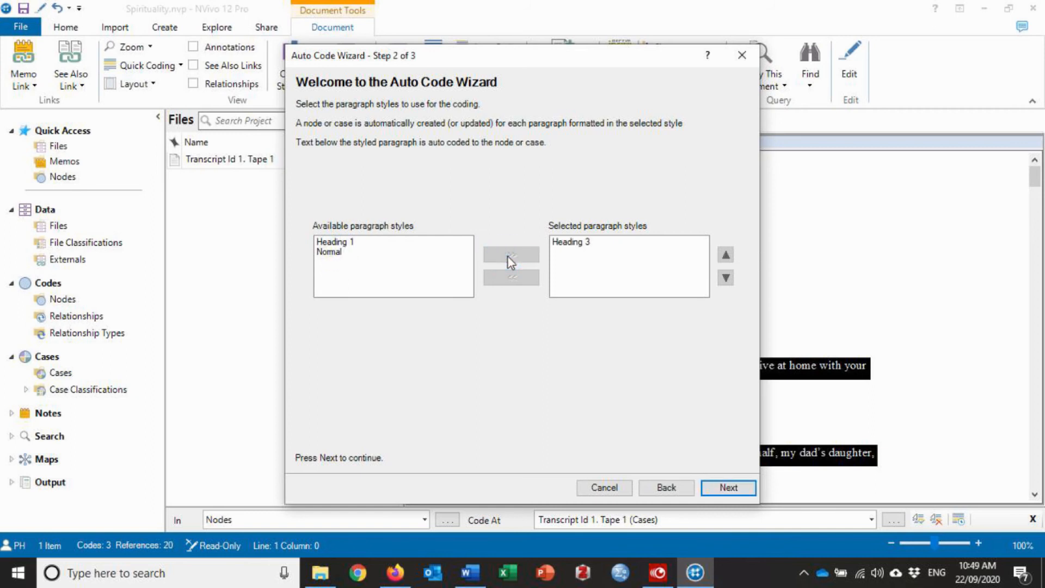
pyautogui.click(729, 487)
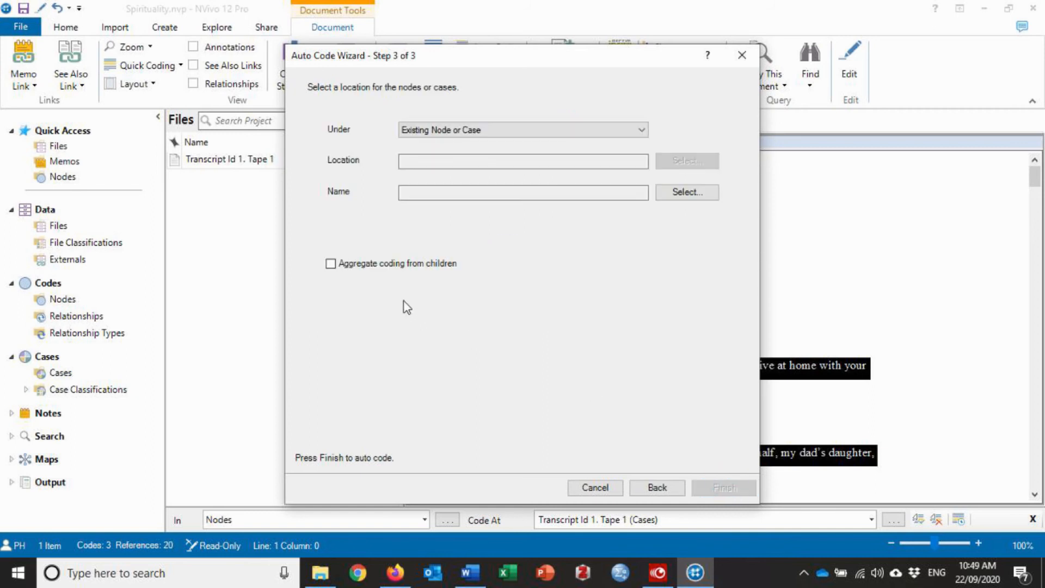
# Store the auto-coded results under a new node named Questions and run the auto coding.
pyautogui.click(642, 130)
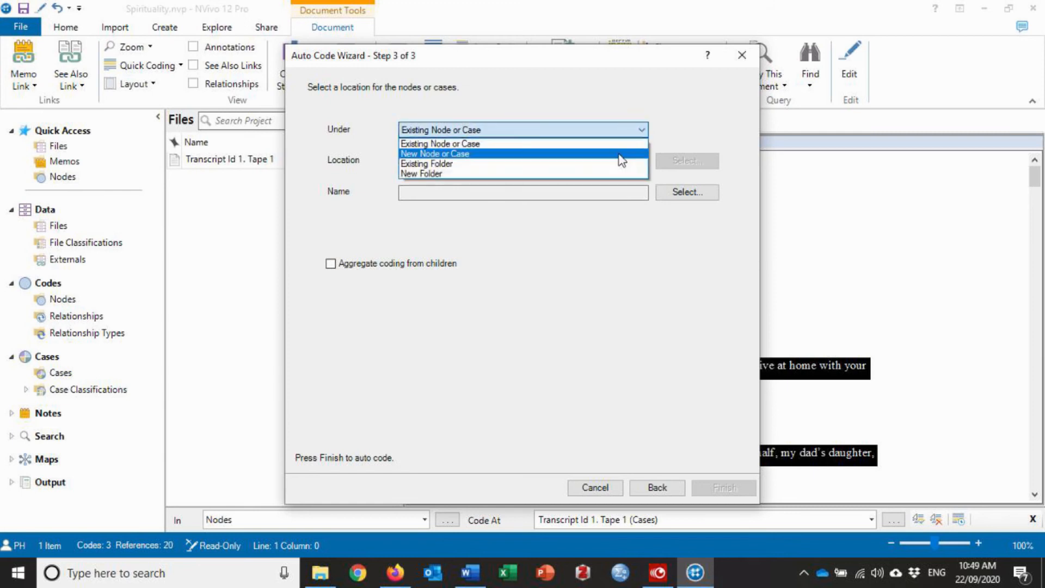
pyautogui.click(619, 154)
pyautogui.click(452, 192)
pyautogui.write('Questions')
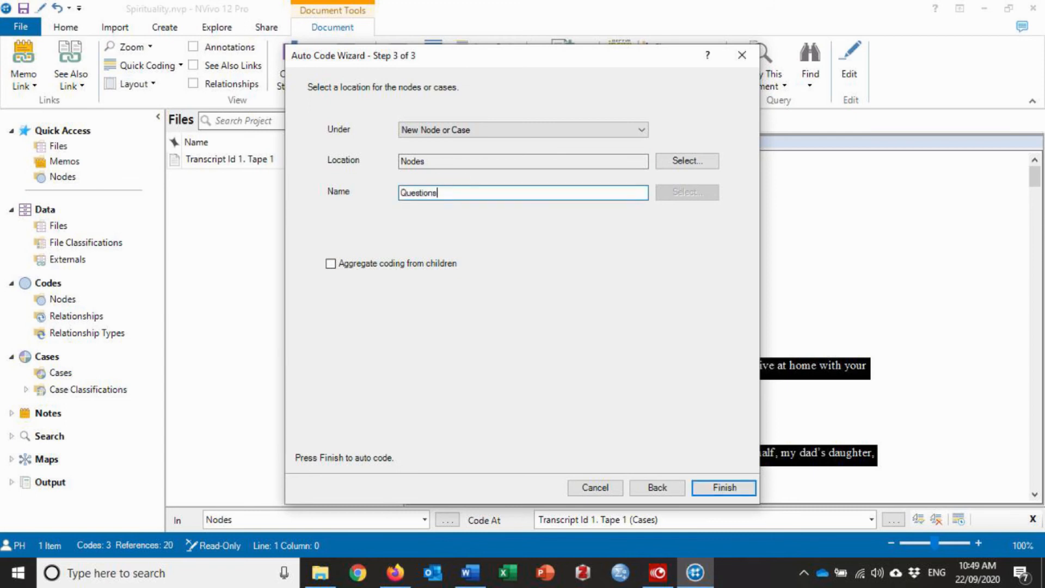
pyautogui.click(724, 487)
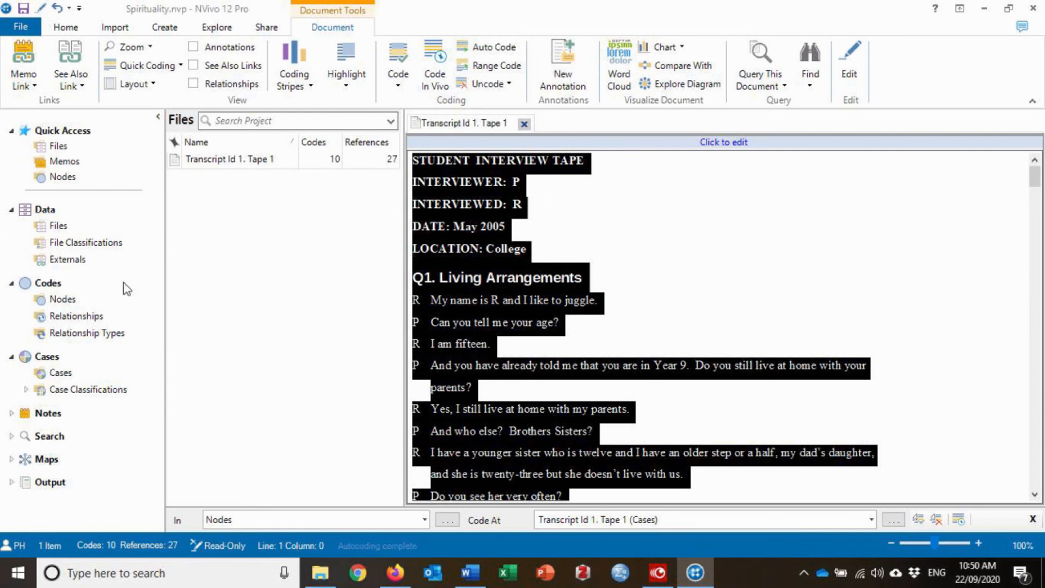
# Expand the Questions node and review the text coded at its Q1, Q2 and Q4 child nodes.
pyautogui.click(64, 299)
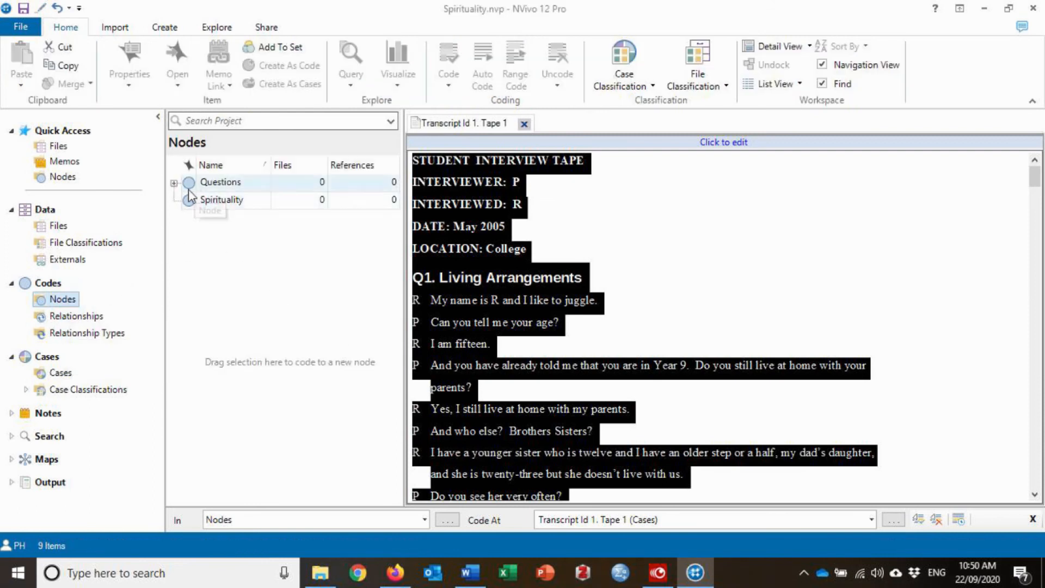
pyautogui.click(174, 183)
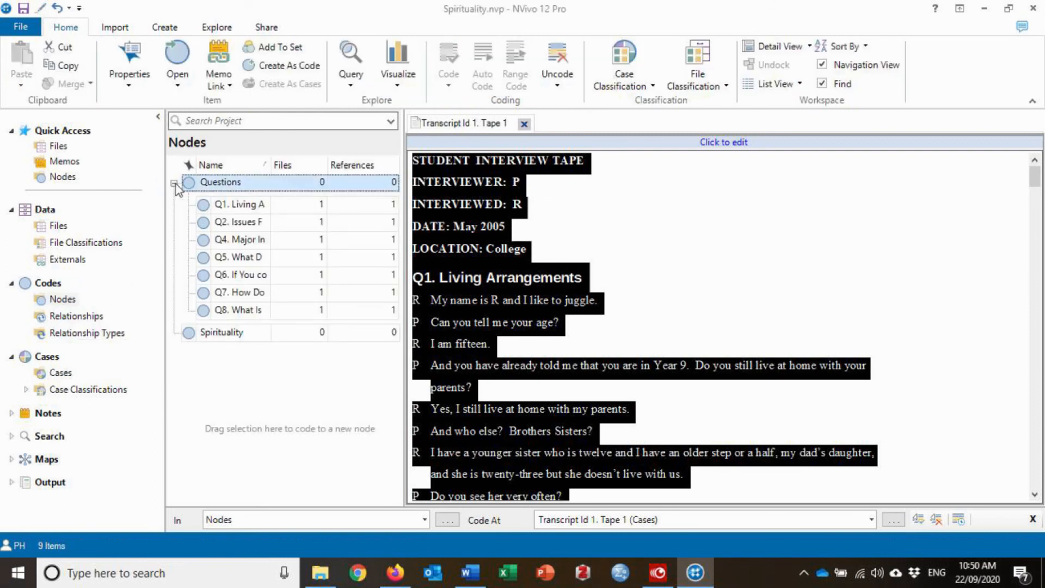
pyautogui.doubleClick(241, 205)
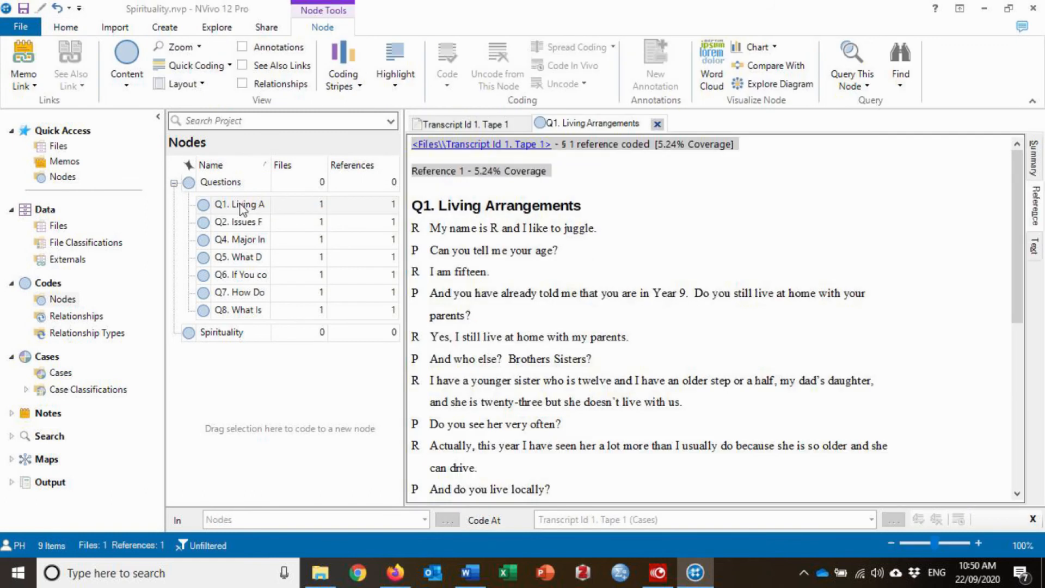
pyautogui.doubleClick(244, 222)
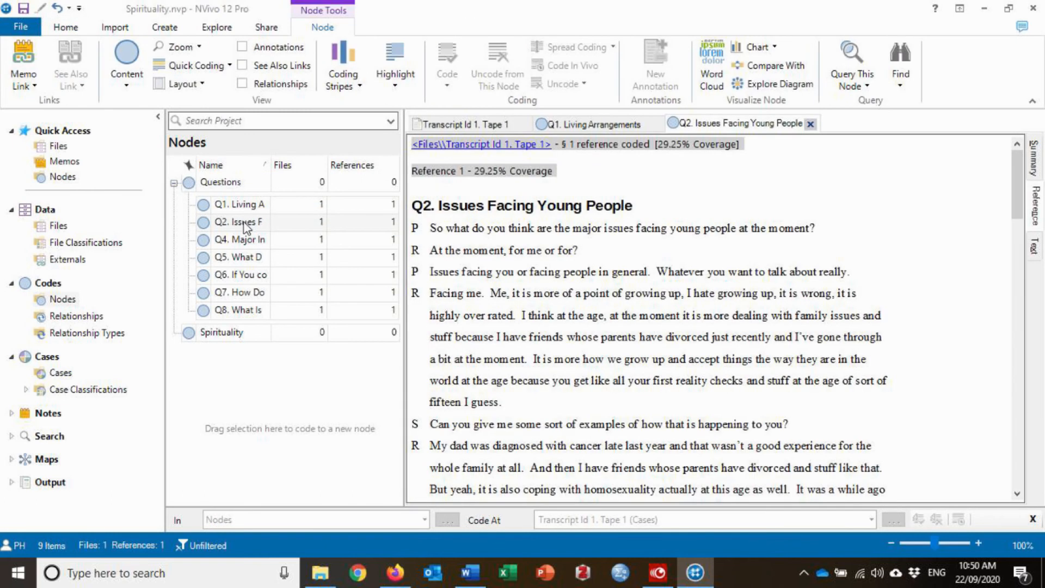
pyautogui.doubleClick(248, 240)
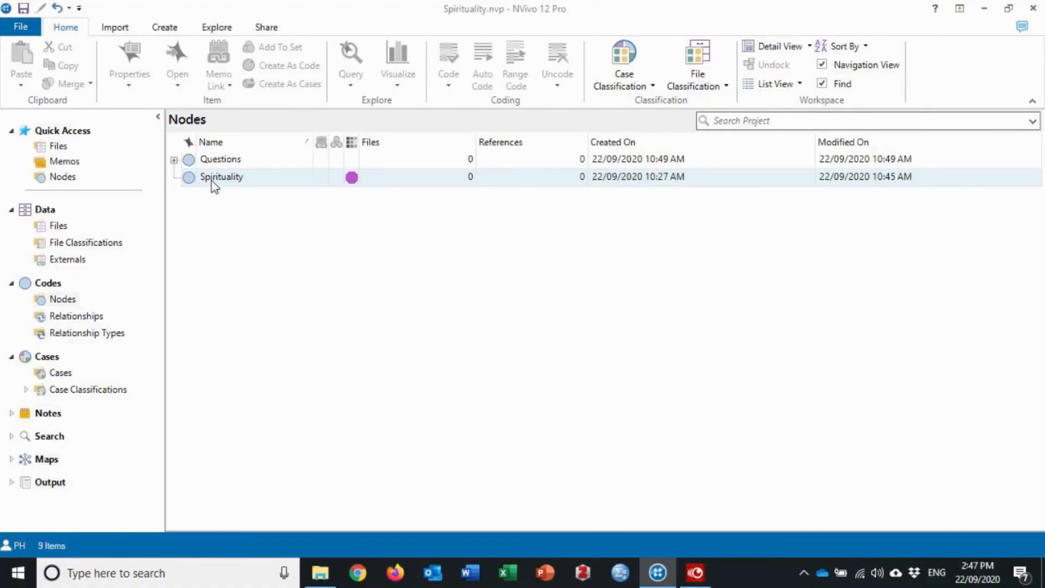
# Create a child node named Religion under Spirituality, with coding aggregated from children and the color Blue.
pyautogui.rightClick(212, 182)
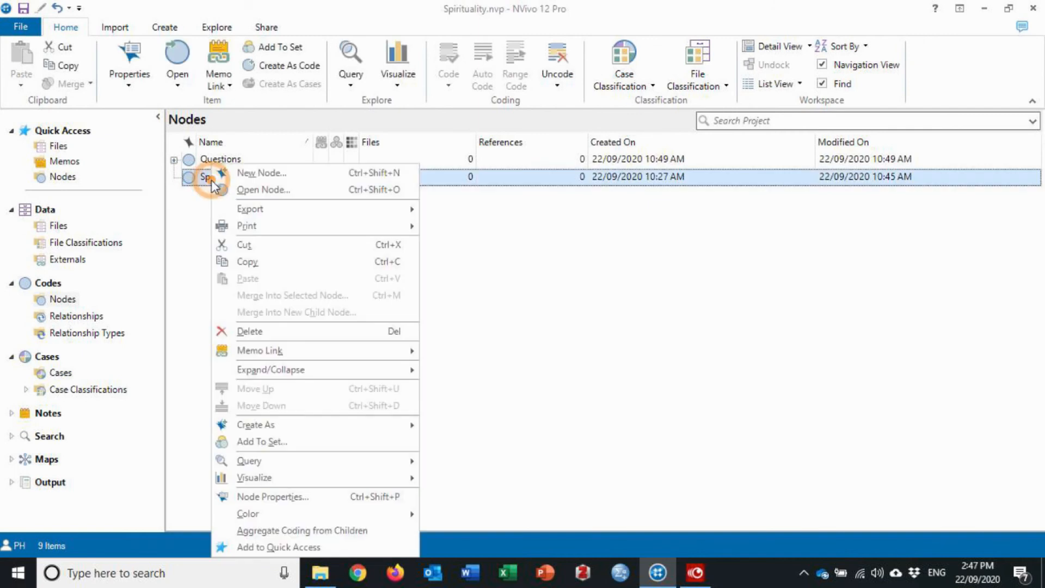
pyautogui.click(294, 175)
pyautogui.write('Religion')
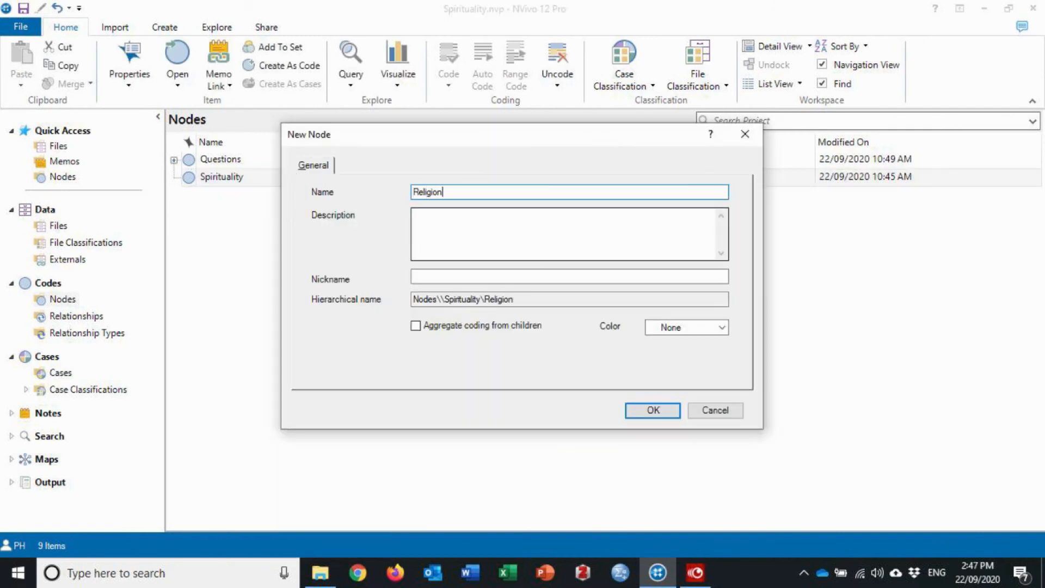
pyautogui.click(415, 326)
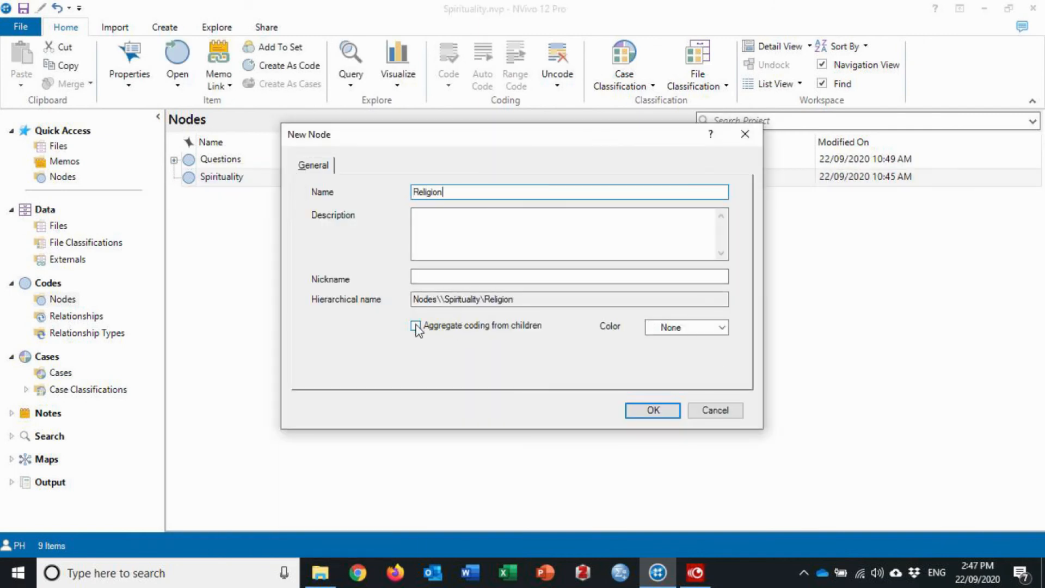
pyautogui.click(722, 328)
pyautogui.click(702, 389)
pyautogui.click(663, 411)
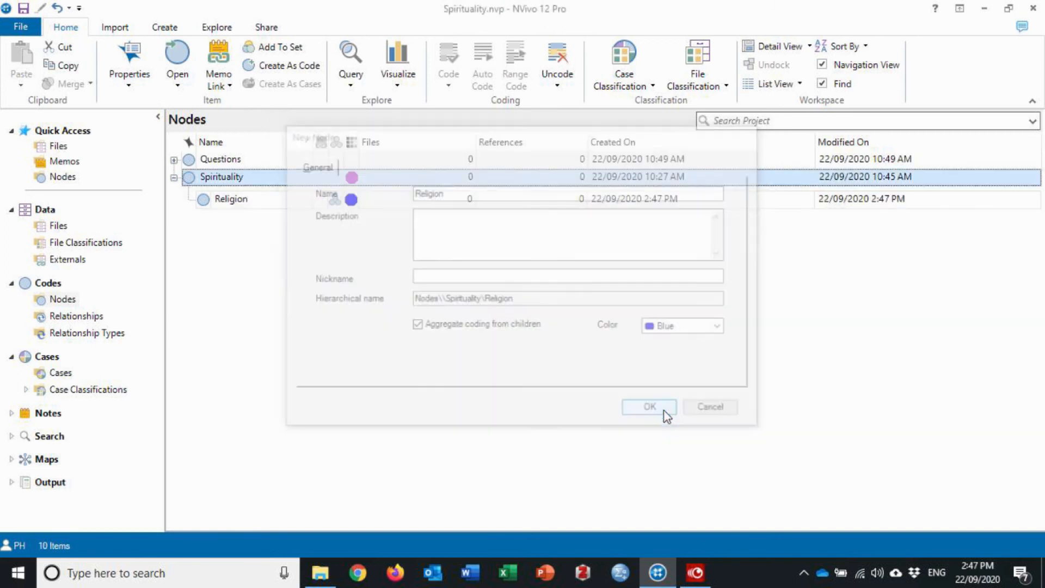
# Create a child node named "Land and nature" under Spirituality, with coding aggregated from children and the color Green.
pyautogui.click(207, 177)
pyautogui.rightClick(221, 176)
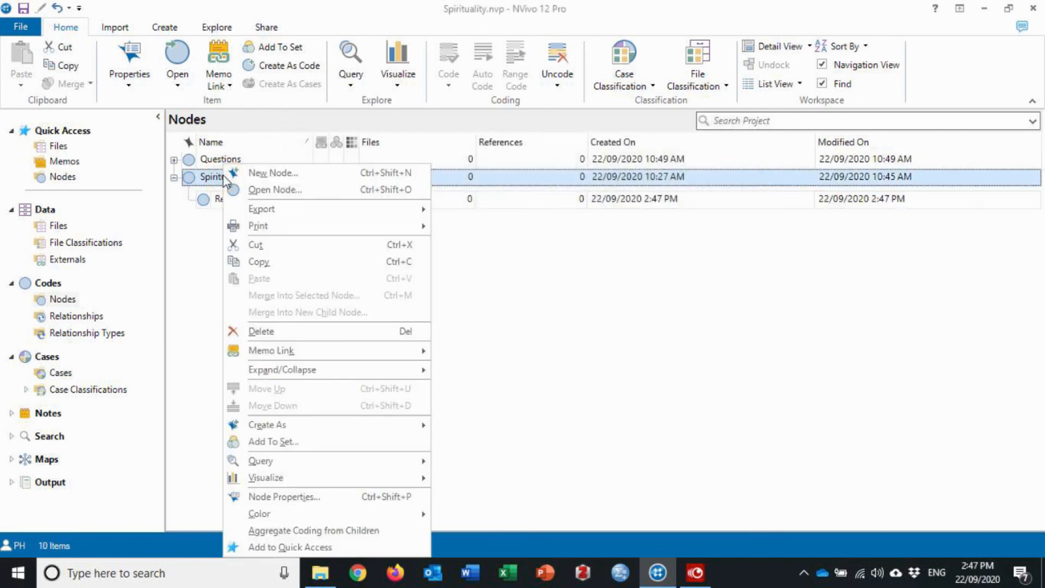
pyautogui.click(270, 173)
pyautogui.write('Land')
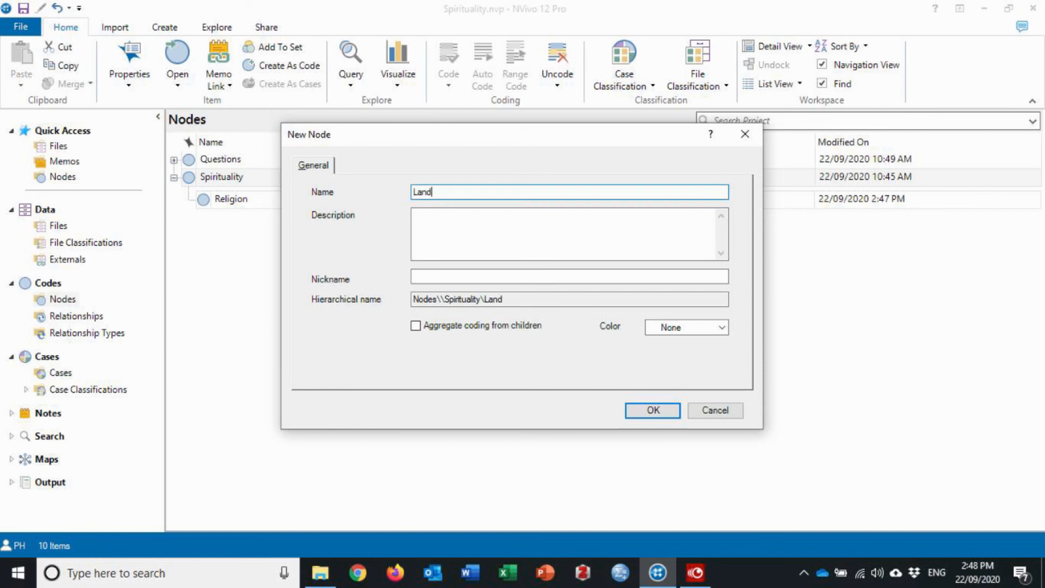
pyautogui.write(' and nature')
pyautogui.click(415, 326)
pyautogui.click(721, 327)
pyautogui.click(707, 355)
pyautogui.click(666, 412)
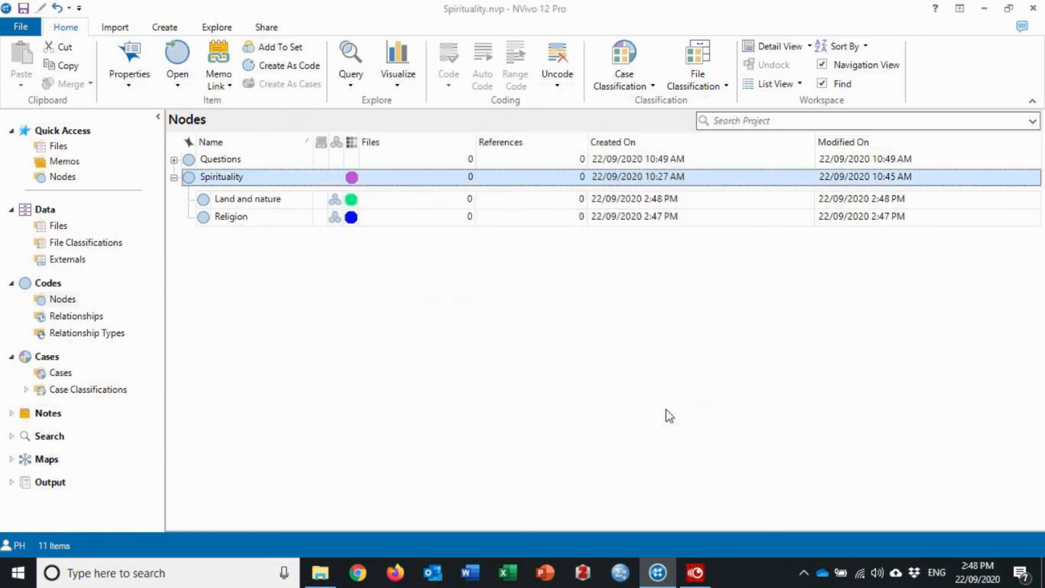
# Add an Orange child node "Spiritual resources" under Spirituality, described as "See religion in terms of a mixture of resources", aggregating coding from children.
pyautogui.rightClick(243, 179)
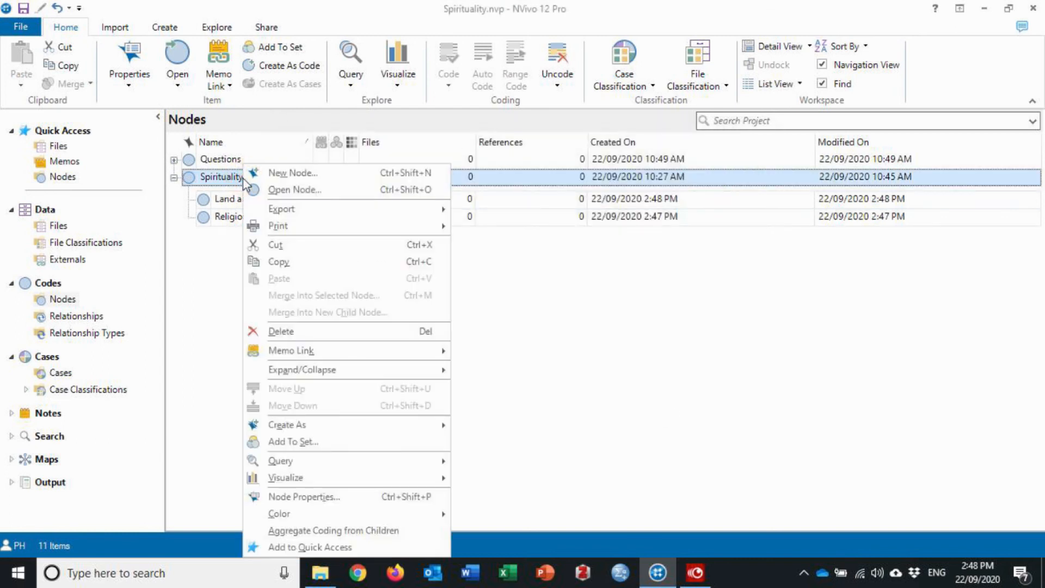
pyautogui.click(292, 171)
pyautogui.write('Spiritual resour')
pyautogui.click(420, 215)
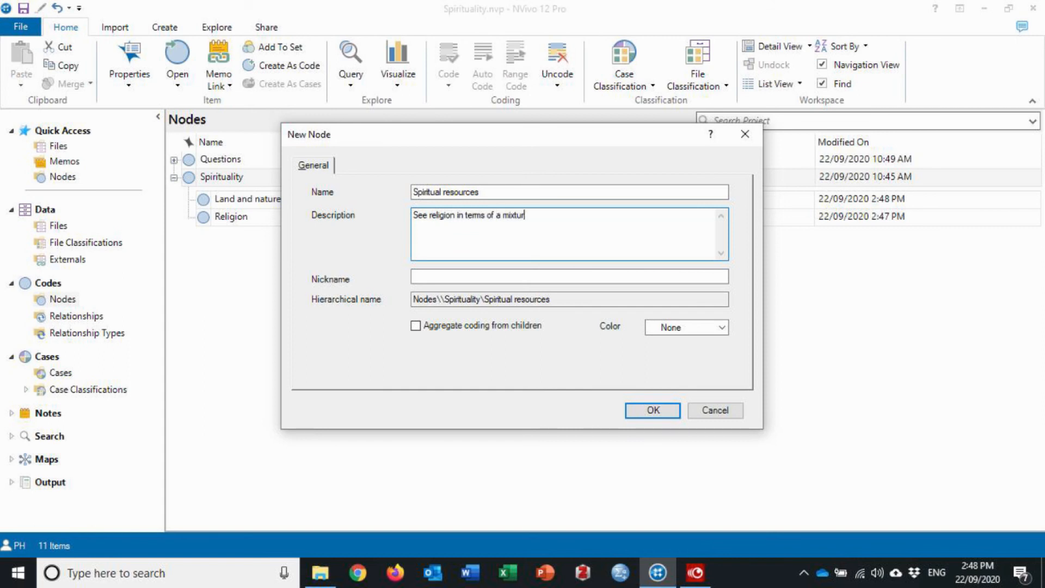
pyautogui.click(415, 325)
pyautogui.click(720, 328)
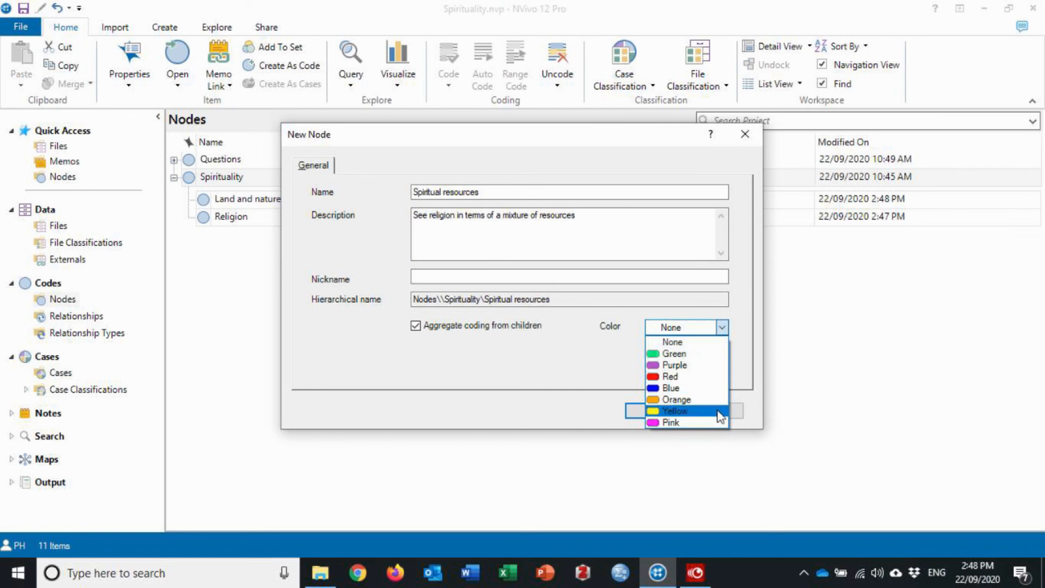
pyautogui.click(711, 399)
pyautogui.click(653, 410)
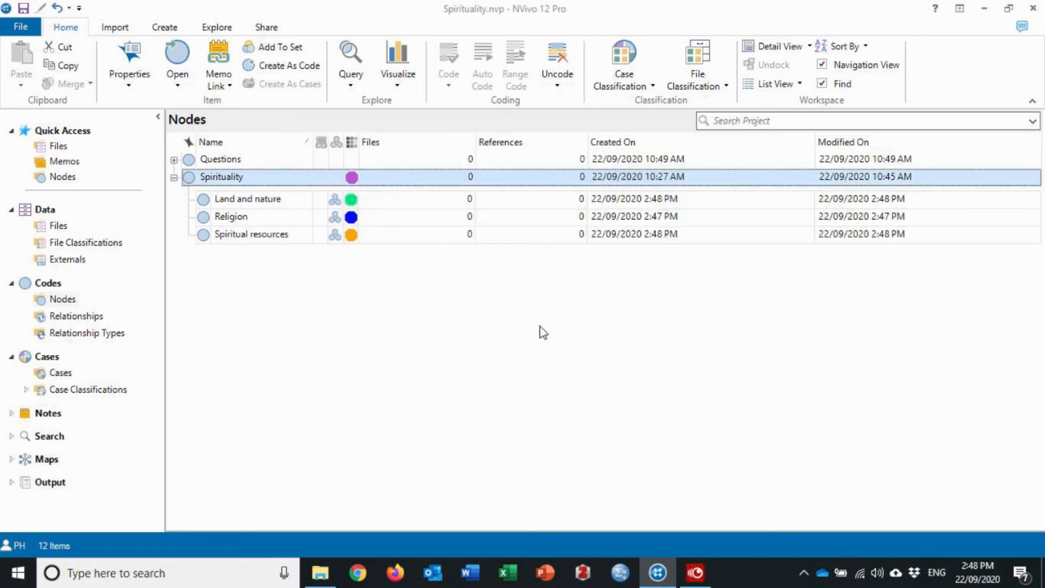
# Create a child node named "Inner self" under Spirituality, with coding aggregated from children and the color Pink.
pyautogui.rightClick(280, 175)
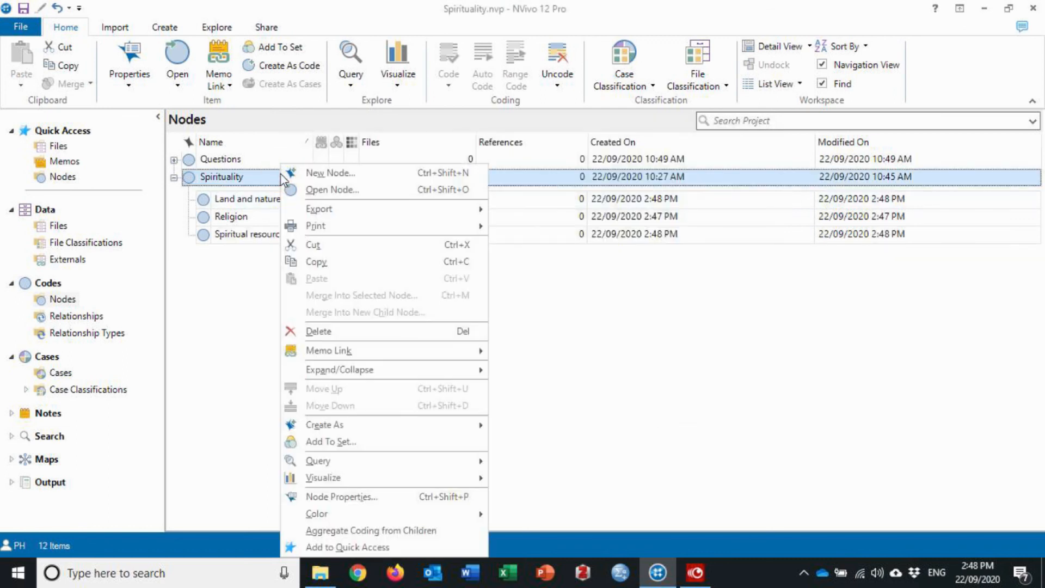
pyautogui.click(325, 173)
pyautogui.write('Inner self')
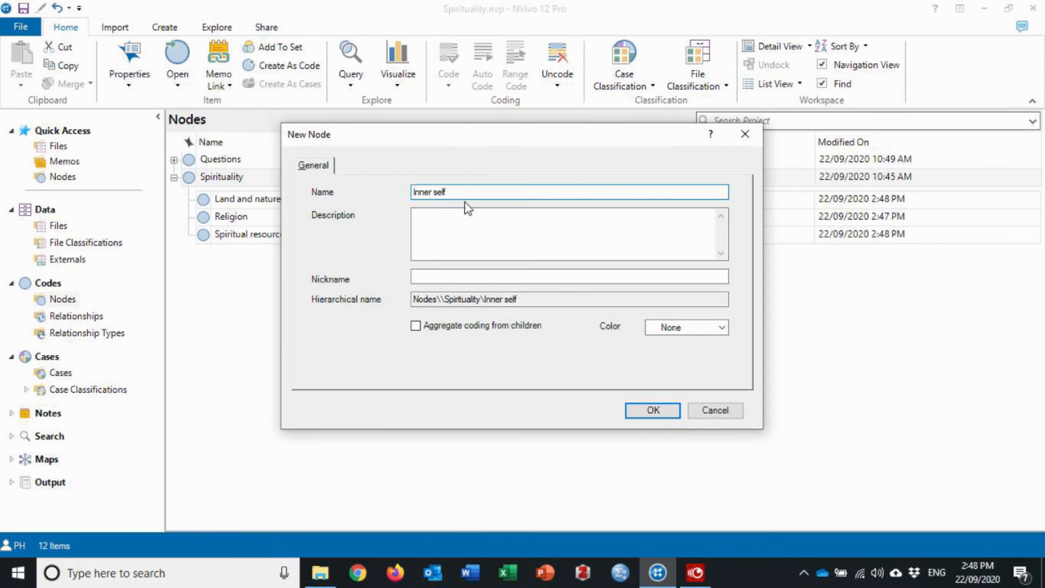
pyautogui.click(415, 325)
pyautogui.click(720, 327)
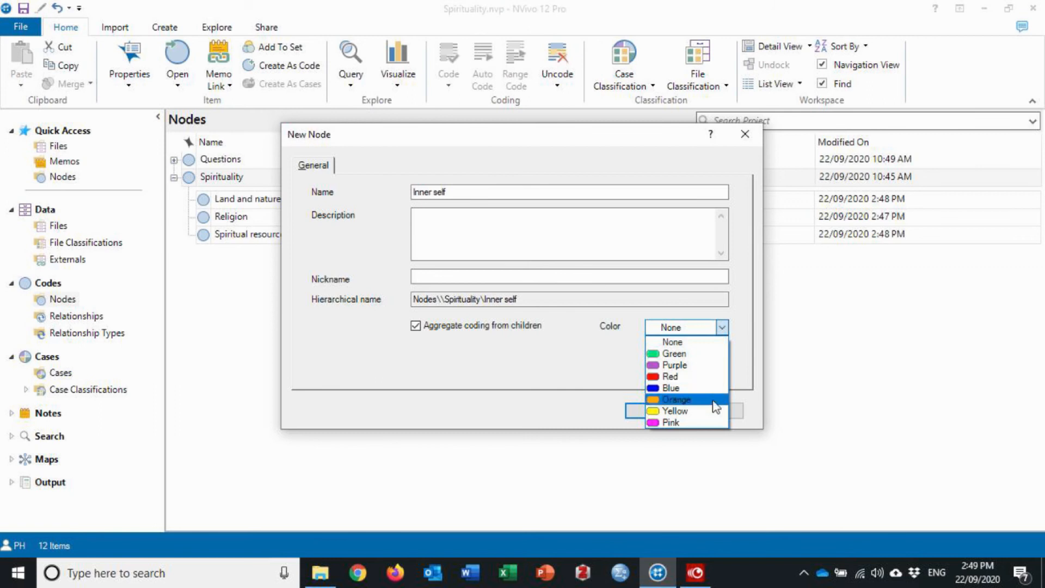
pyautogui.click(705, 423)
pyautogui.click(665, 411)
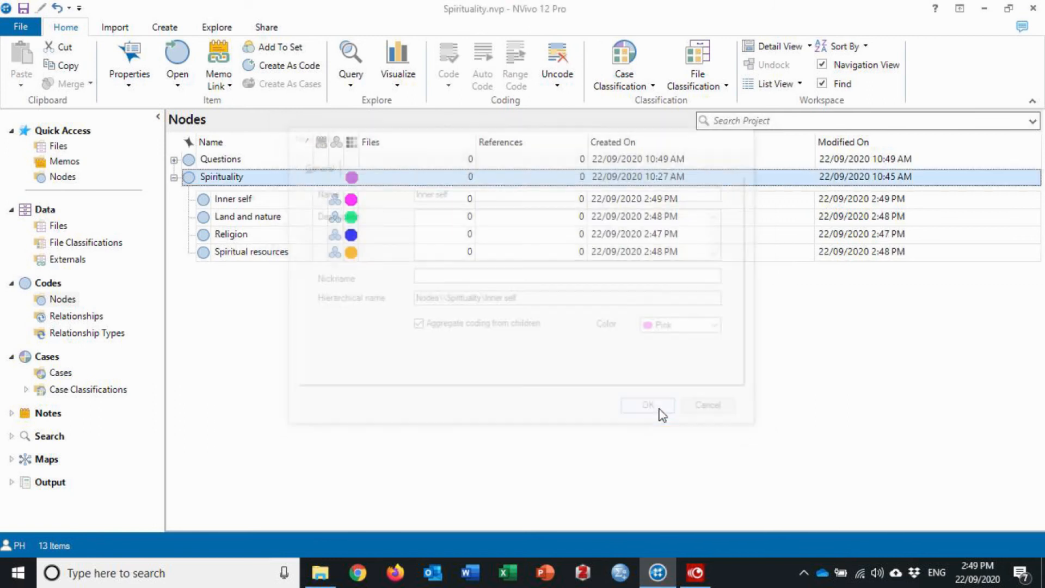
# Create a child node named Relationships under Spirituality, with coding aggregated from children and the color Yellow.
pyautogui.rightClick(241, 180)
pyautogui.click(350, 170)
pyautogui.write('Relationsh')
pyautogui.click(416, 325)
pyautogui.click(721, 327)
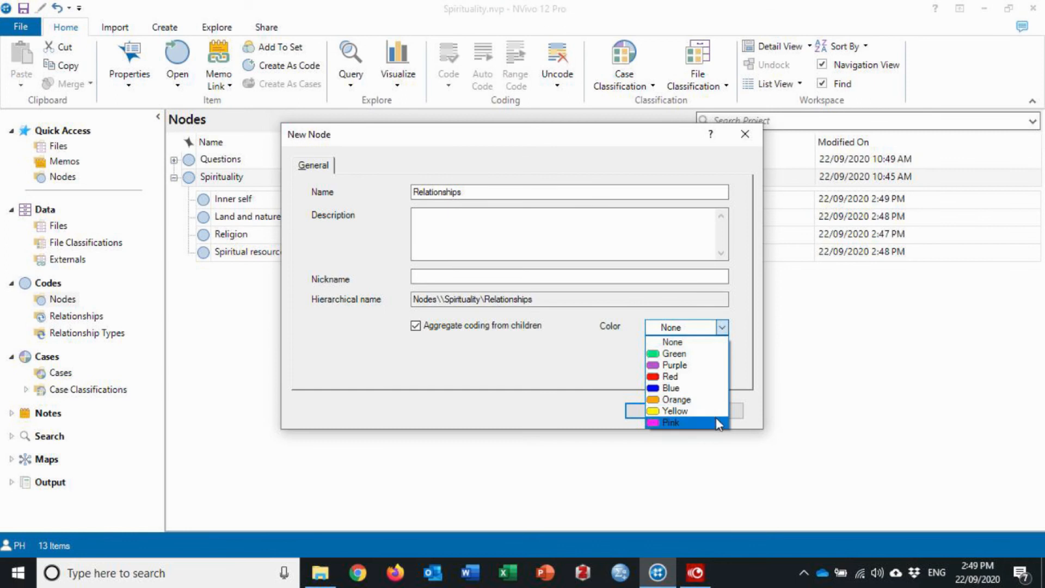
pyautogui.click(704, 412)
pyautogui.click(664, 410)
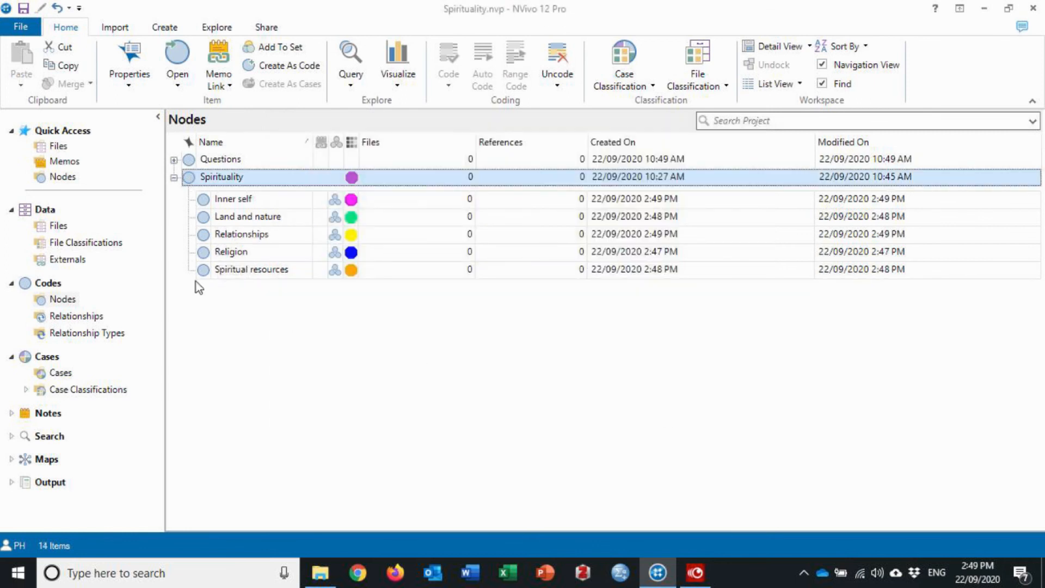
# Create a top-level node named Attitudes in the Nodes folder.
pyautogui.click(195, 310)
pyautogui.click(69, 299)
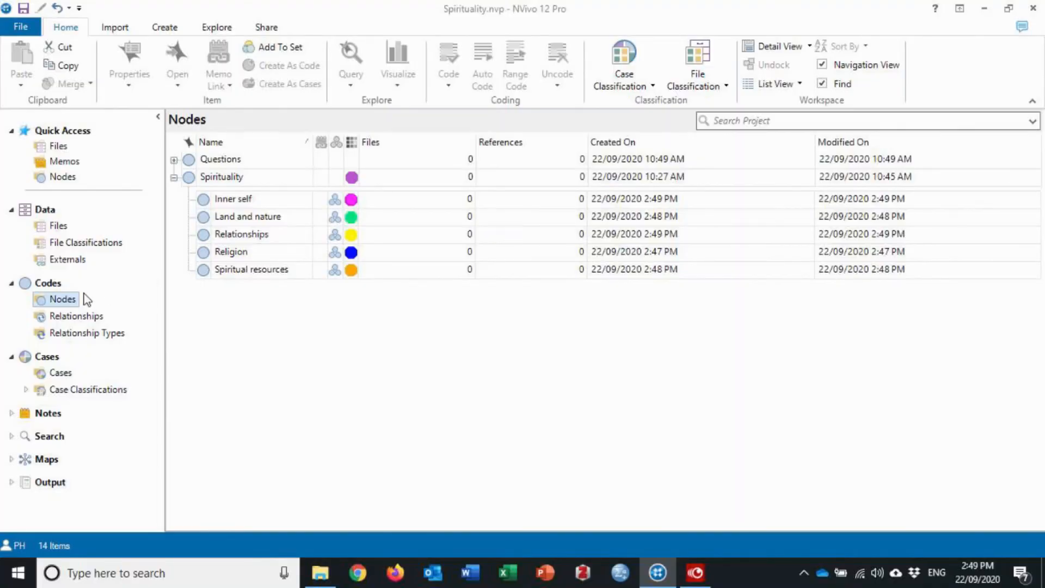
pyautogui.rightClick(68, 303)
pyautogui.click(116, 325)
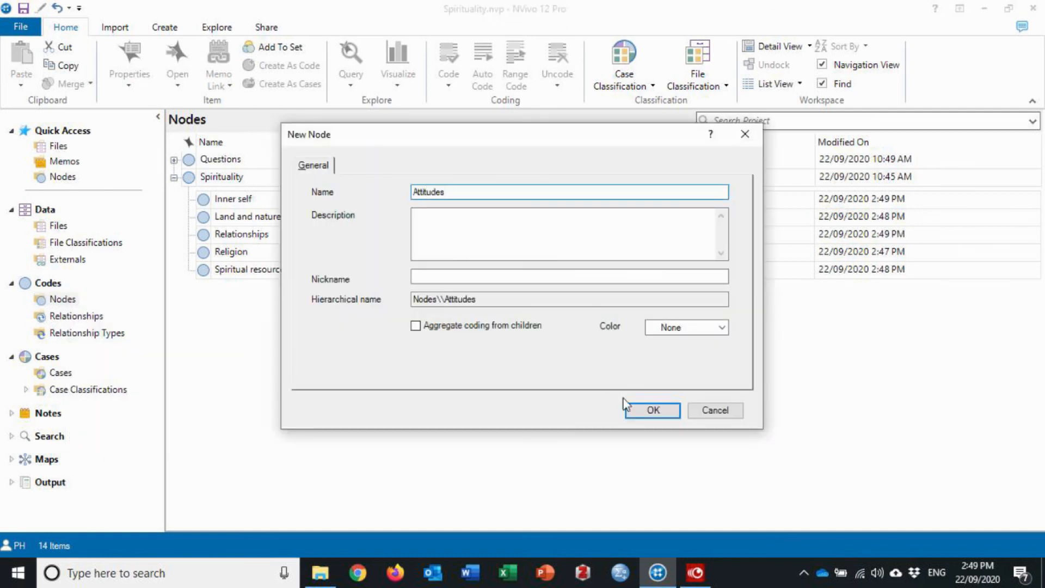
pyautogui.click(652, 411)
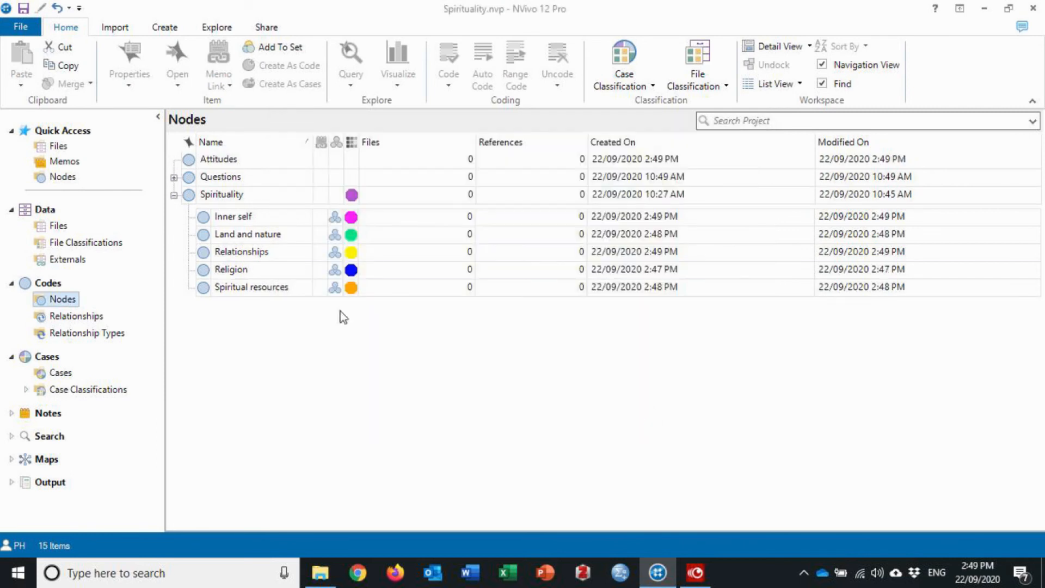
# Create a child node named Positive under Attitudes, with coding aggregated from children and the color Red.
pyautogui.rightClick(218, 163)
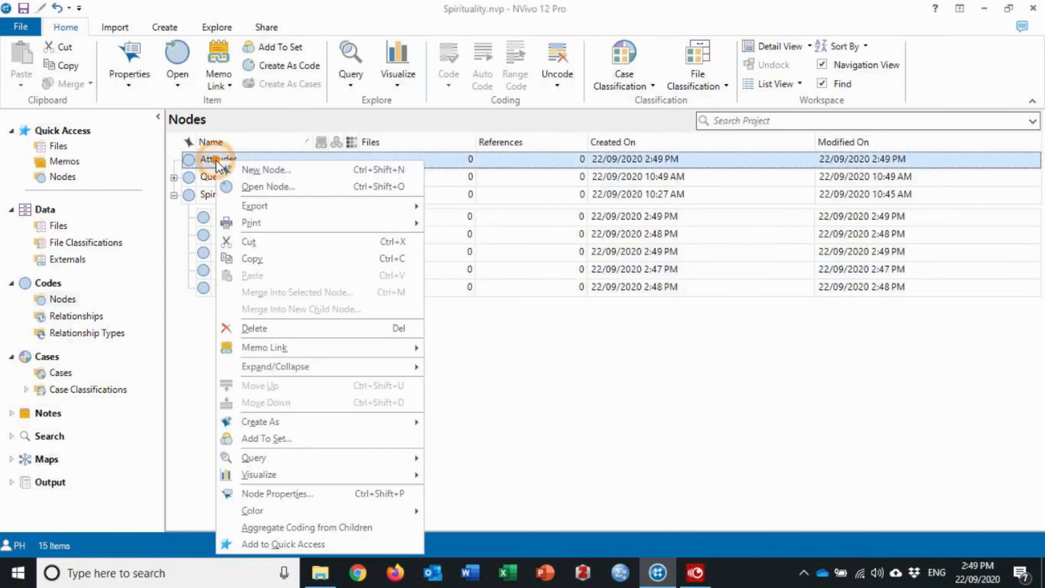
pyautogui.click(265, 170)
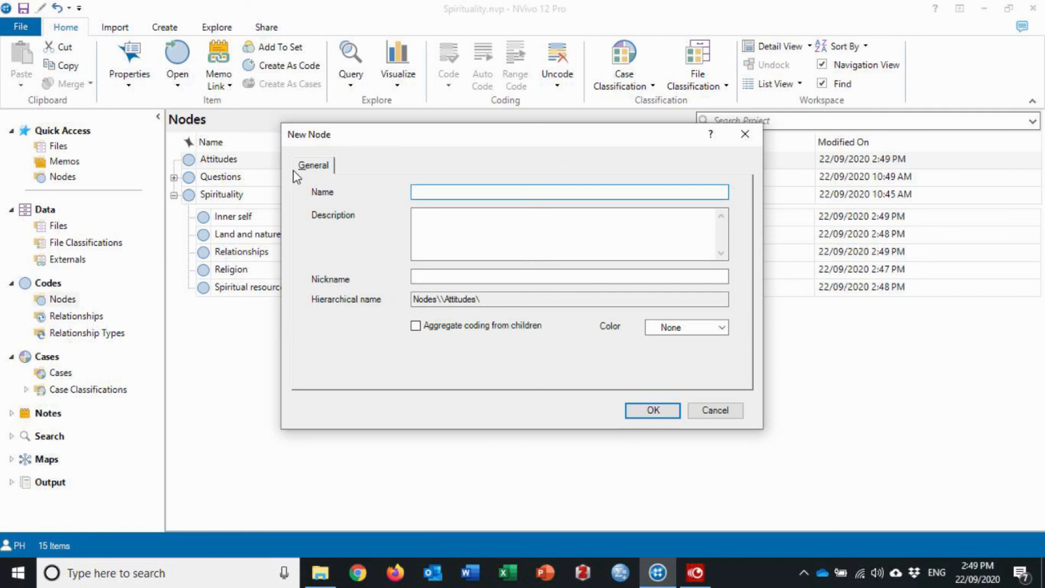
pyautogui.write('Positive')
pyautogui.click(415, 326)
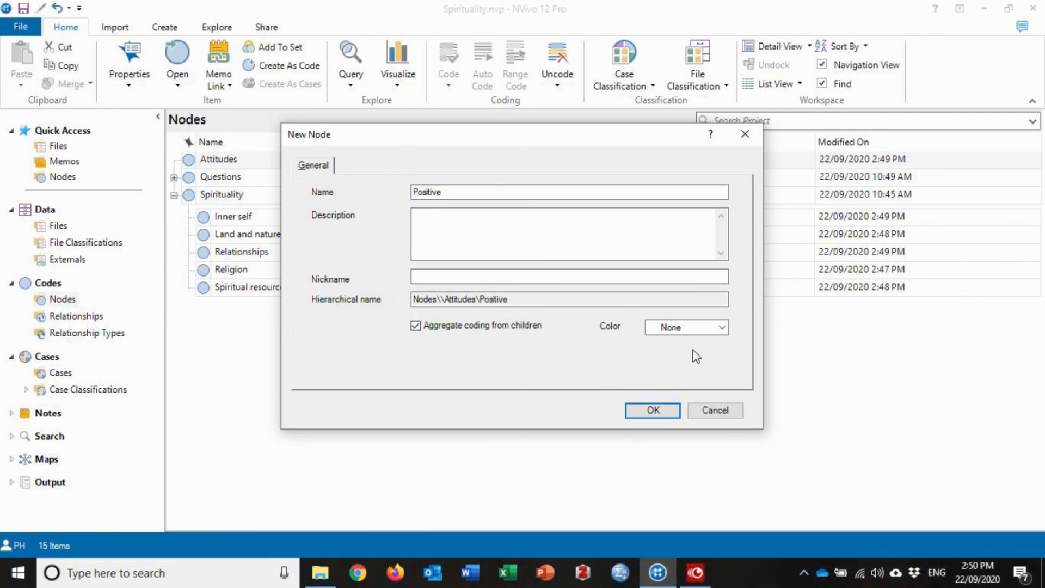
pyautogui.click(722, 330)
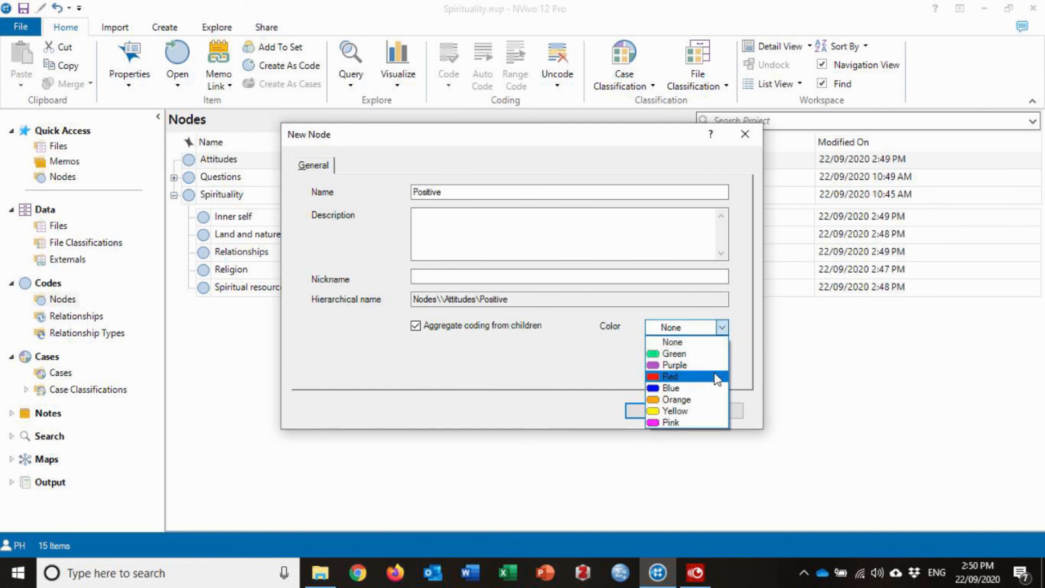
pyautogui.click(717, 374)
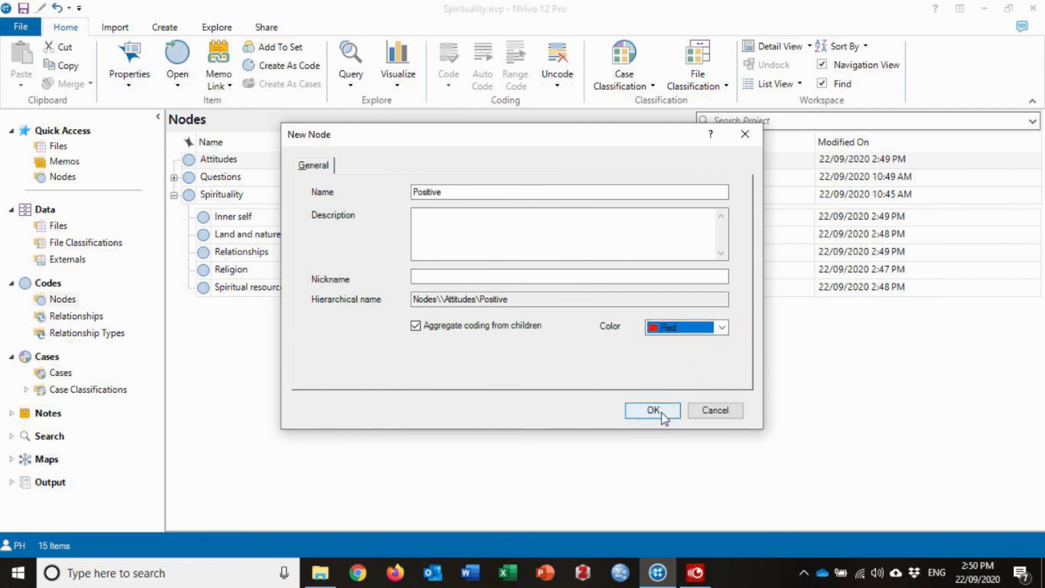
pyautogui.click(652, 410)
# Create a child node named Negative under Attitudes, with the color Blue and coding aggregated from children.
pyautogui.rightClick(232, 161)
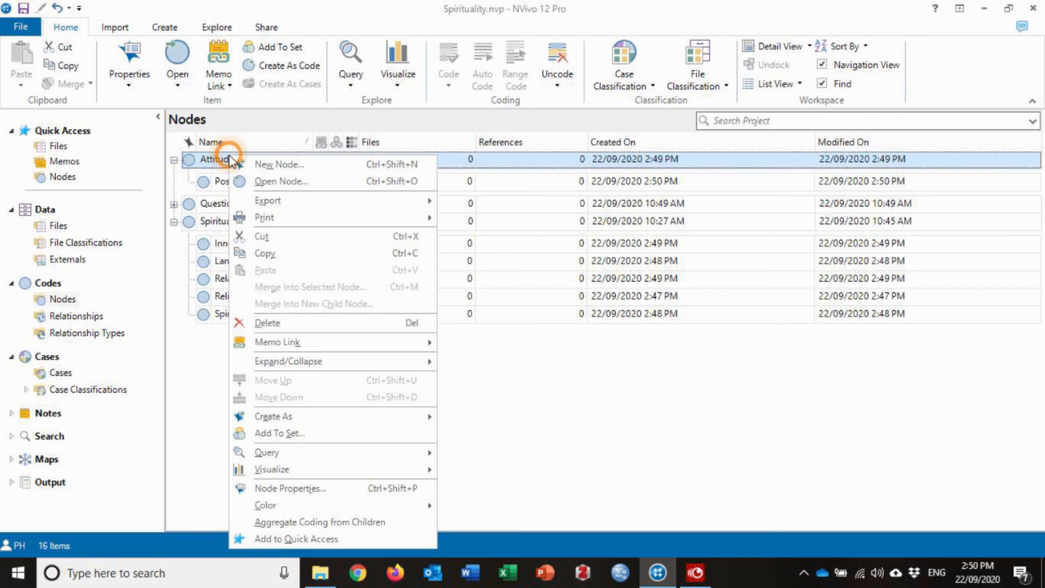
pyautogui.click(275, 159)
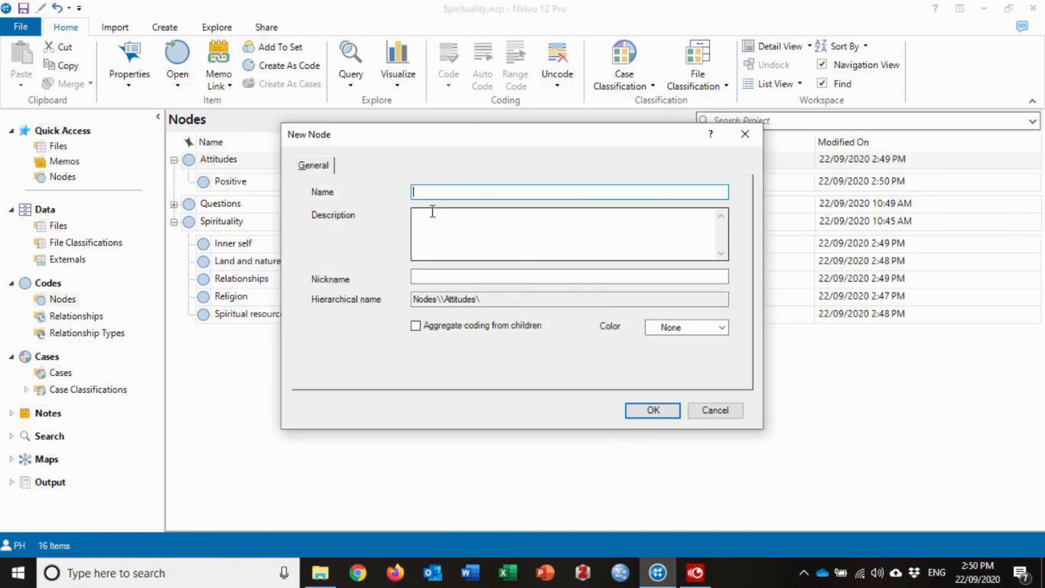
pyautogui.click(722, 328)
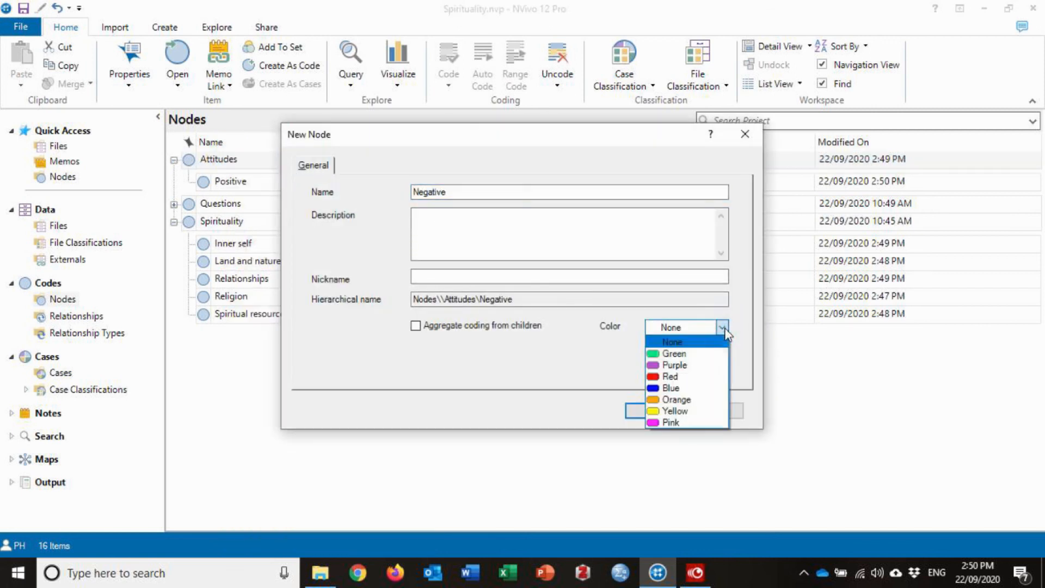
pyautogui.click(716, 389)
pyautogui.click(415, 325)
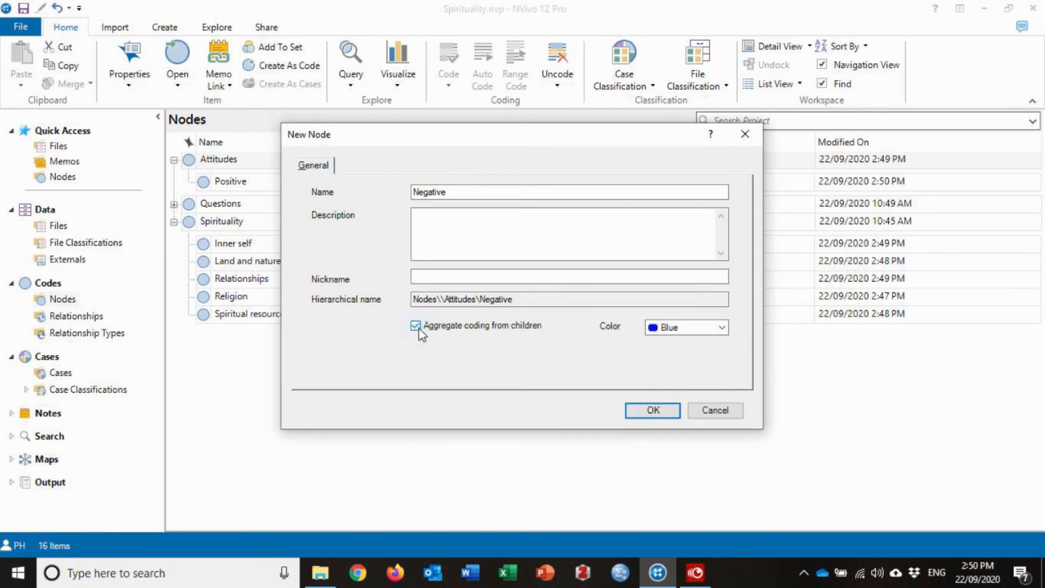
pyautogui.click(653, 409)
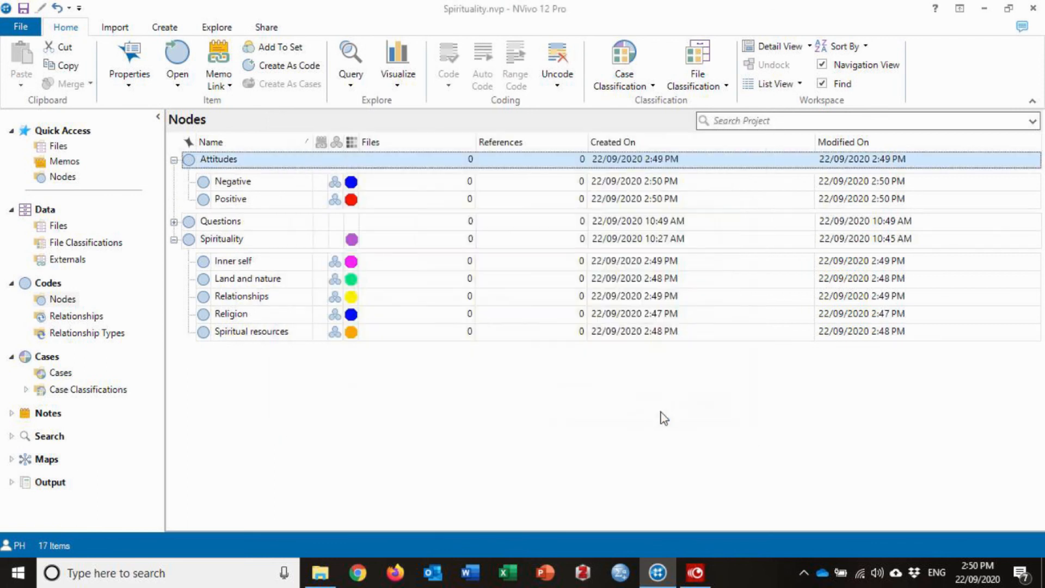
# Create a child node named "Both positive and negative" under Attitudes, colored Orange, aggregating coding from children.
pyautogui.rightClick(219, 160)
pyautogui.click(259, 173)
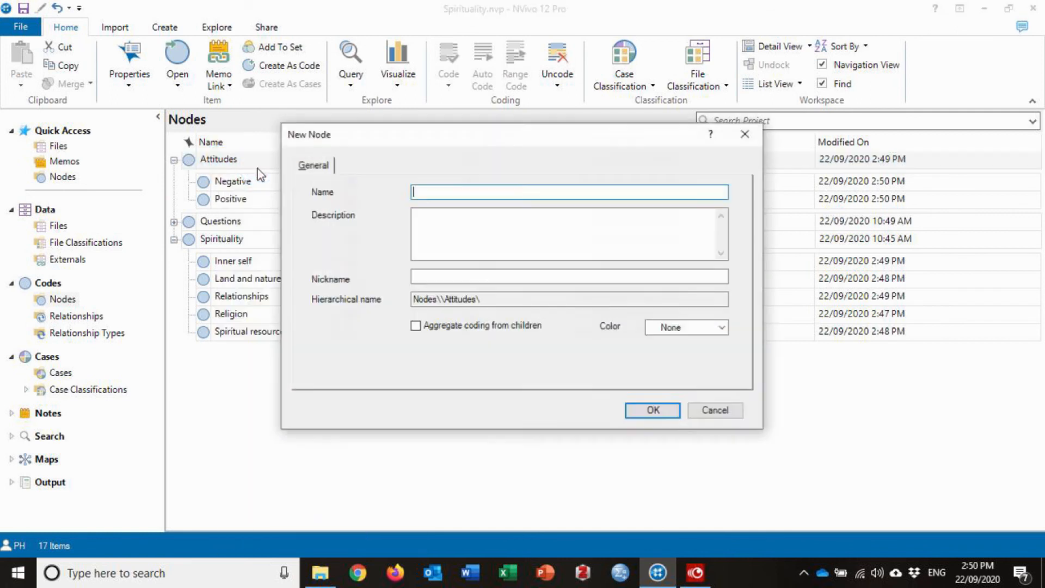
pyautogui.write('Both positive and negative')
pyautogui.click(722, 327)
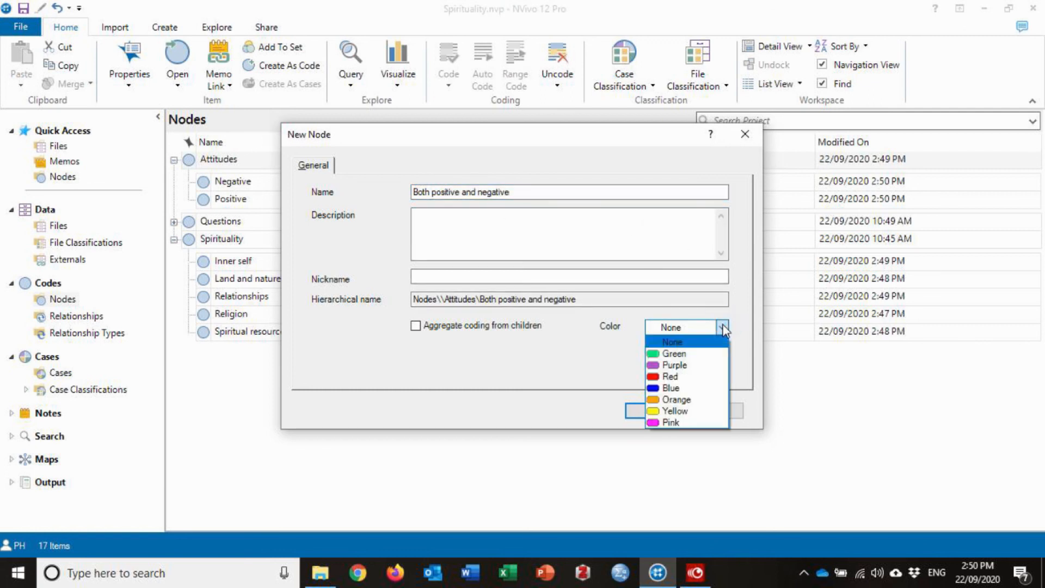
pyautogui.click(716, 403)
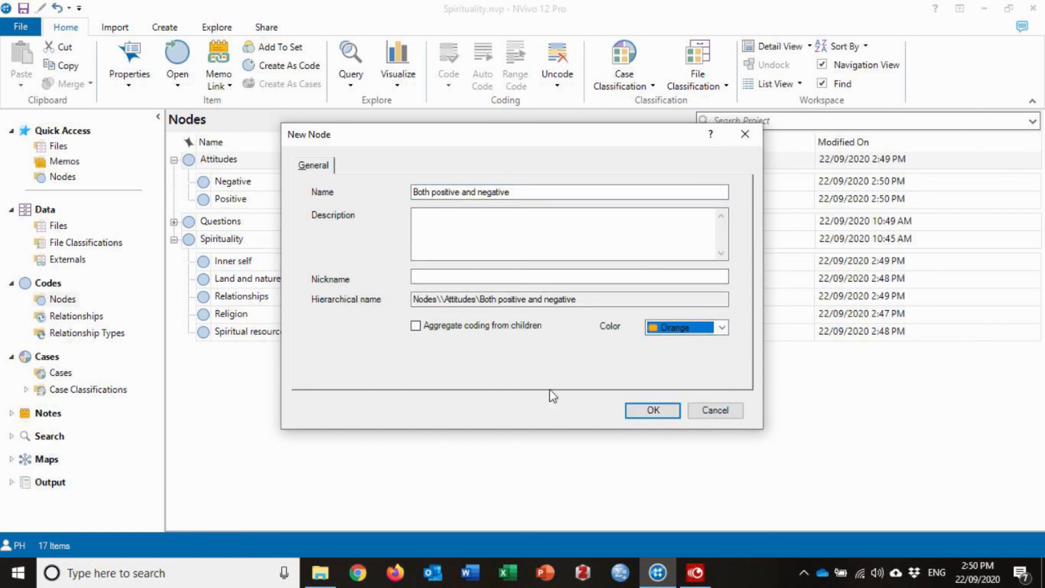
pyautogui.click(416, 327)
pyautogui.click(647, 411)
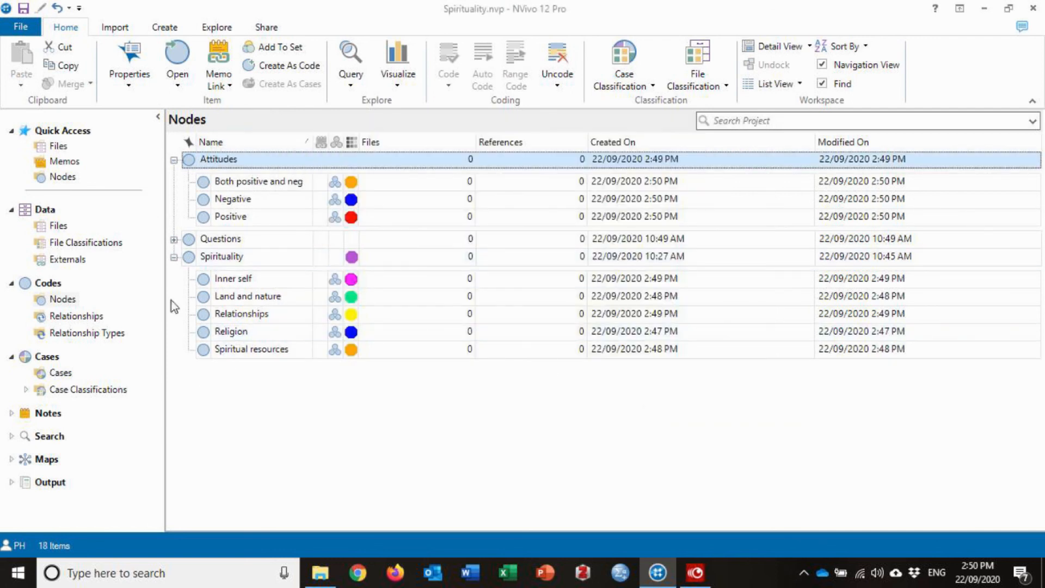
# Create a top-level node named "Great quotes" in the Nodes folder with the color Red.
pyautogui.click(72, 301)
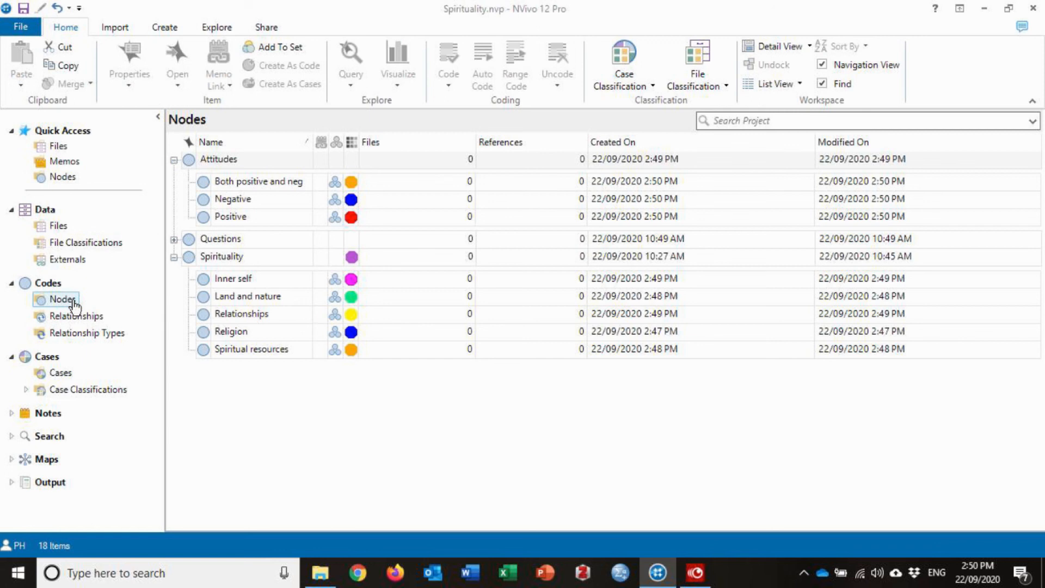
pyautogui.rightClick(73, 302)
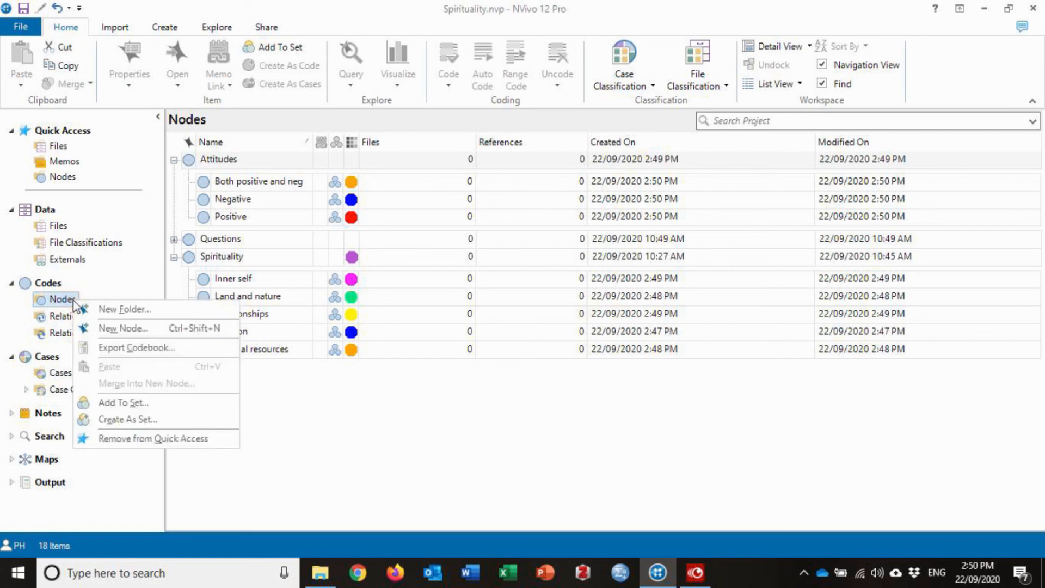
pyautogui.click(129, 327)
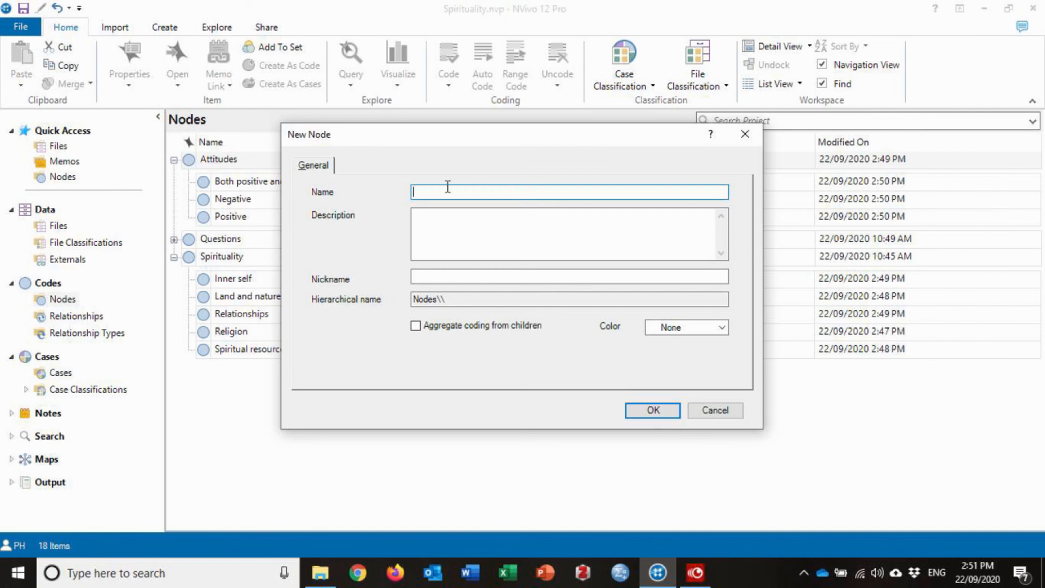
pyautogui.write('Great quotes')
pyautogui.click(681, 373)
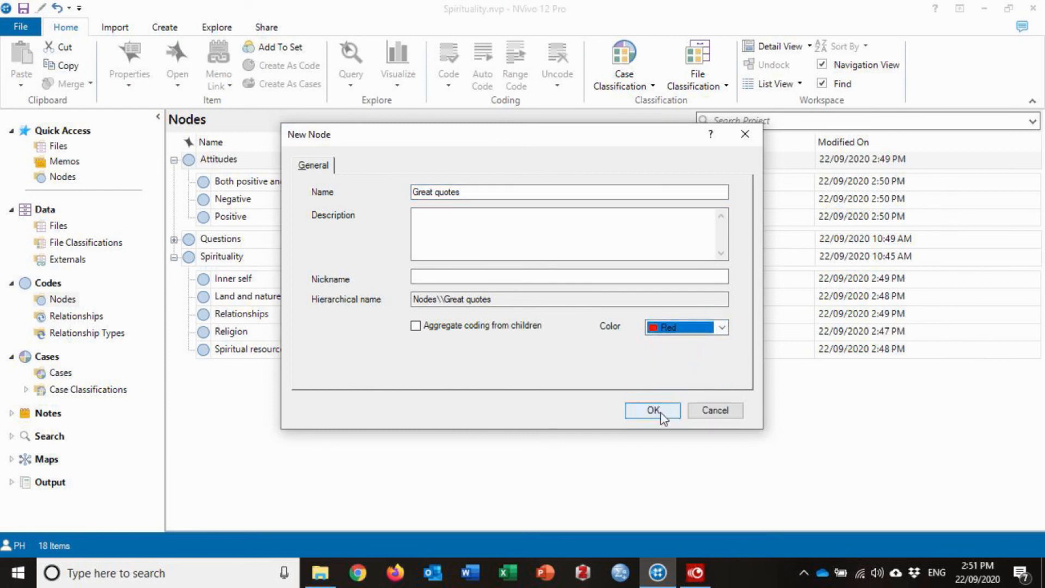
pyautogui.click(659, 412)
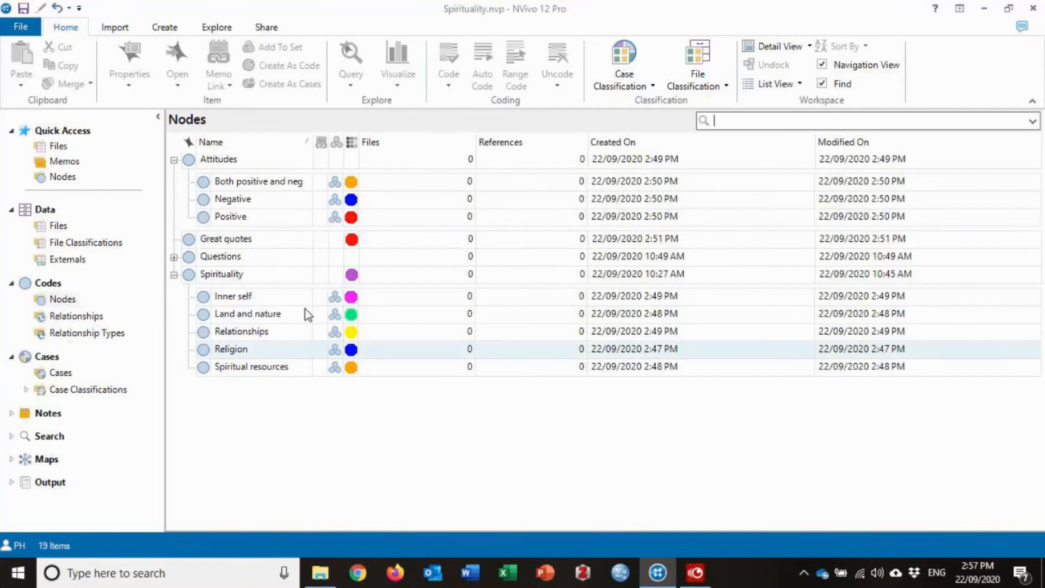
# Run a text search query for "Purpose" with synonyms across files and externals, and display the matching references.
pyautogui.click(215, 27)
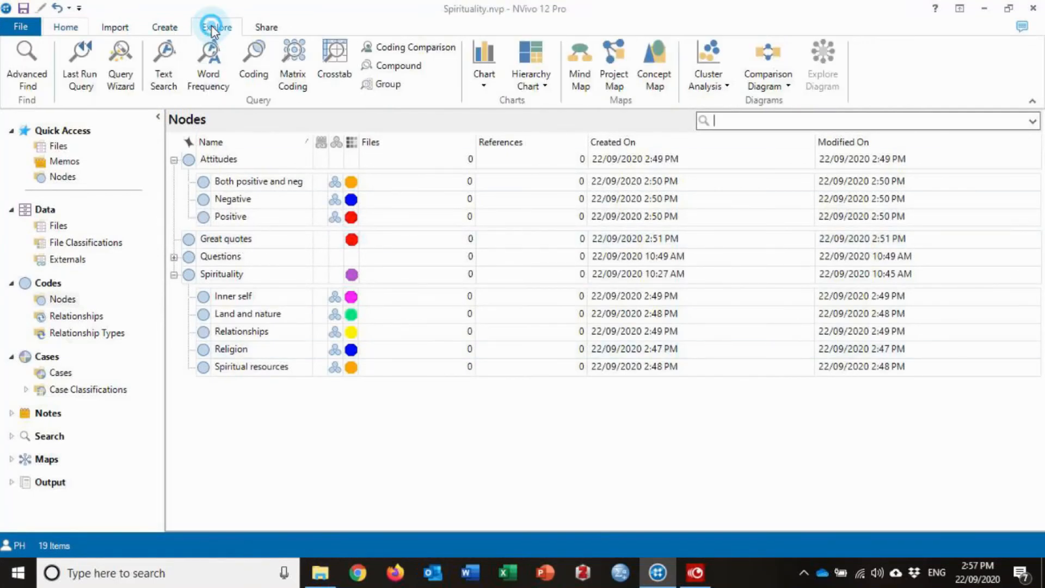
pyautogui.click(163, 68)
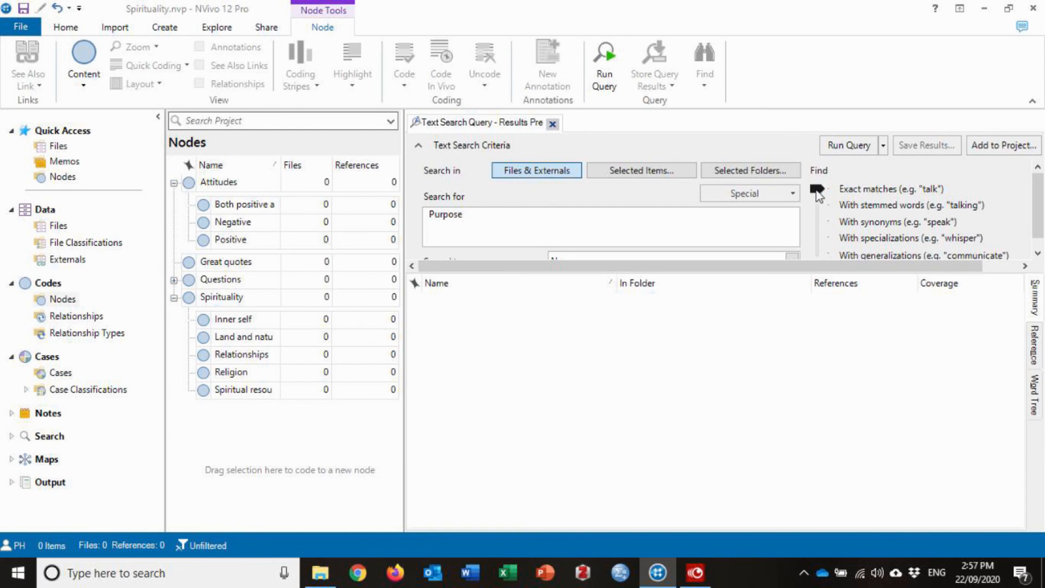
pyautogui.moveTo(817, 190); pyautogui.dragTo(819, 206)
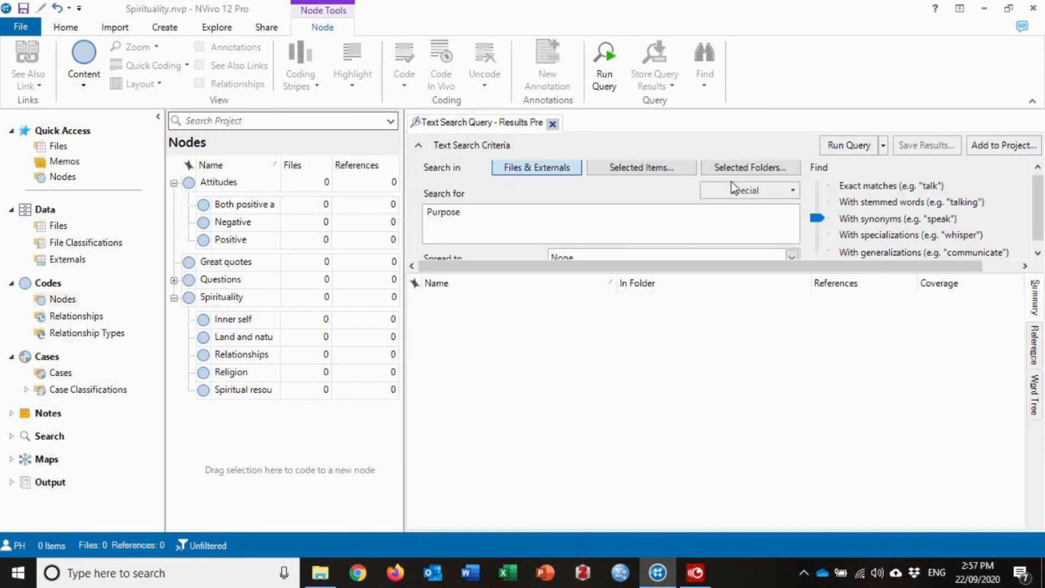
pyautogui.click(849, 145)
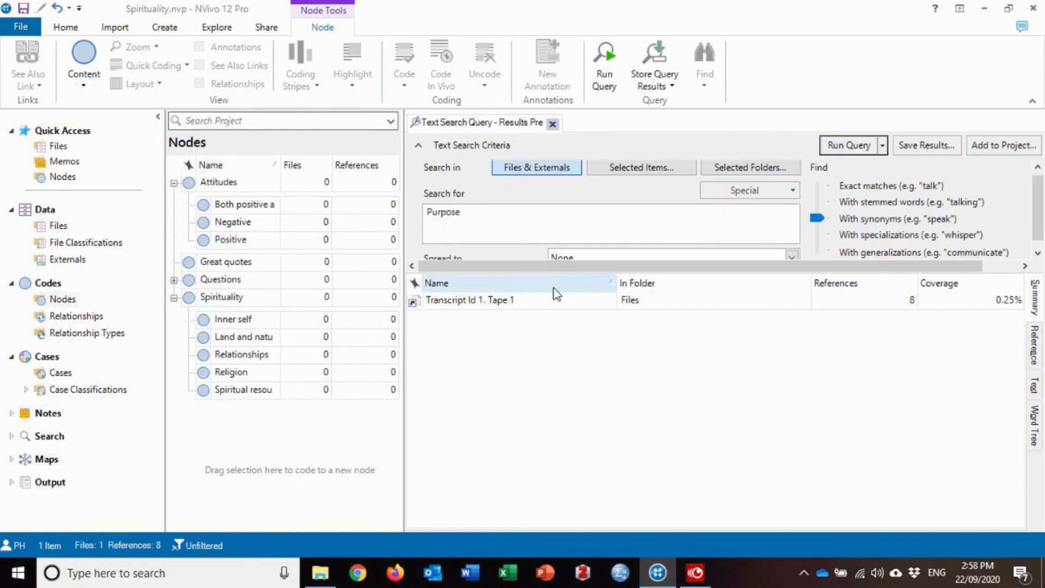
pyautogui.click(1034, 348)
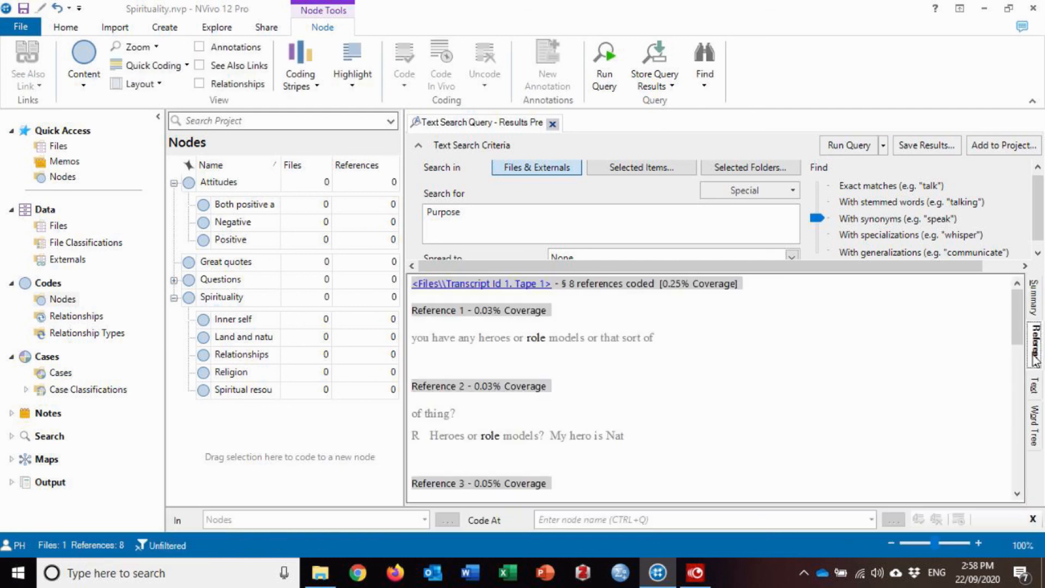
# Save the query results as a new code in the Nodes folder, with the name and description both set to "Purpose".
pyautogui.click(927, 146)
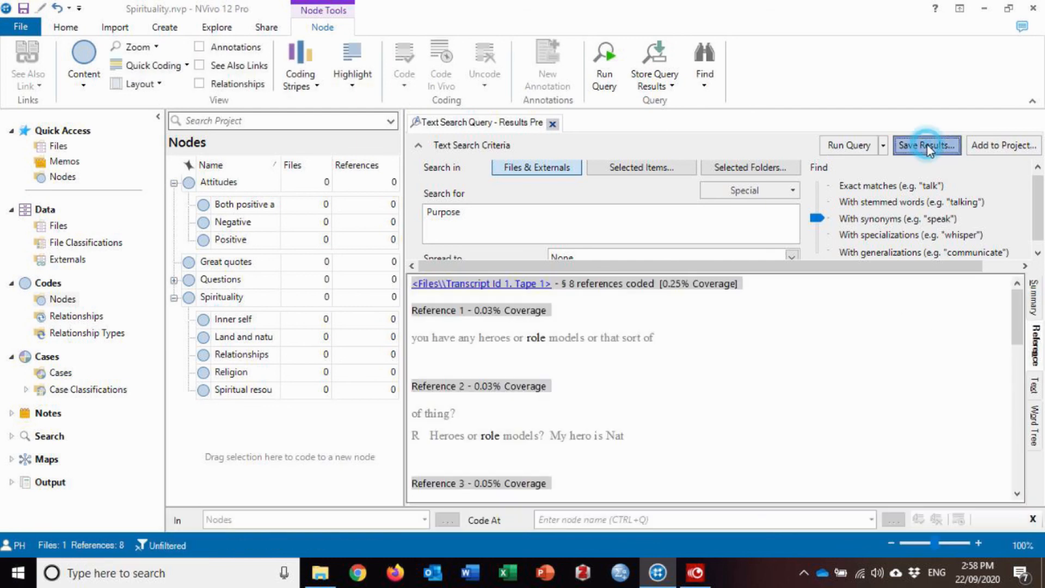
pyautogui.click(689, 226)
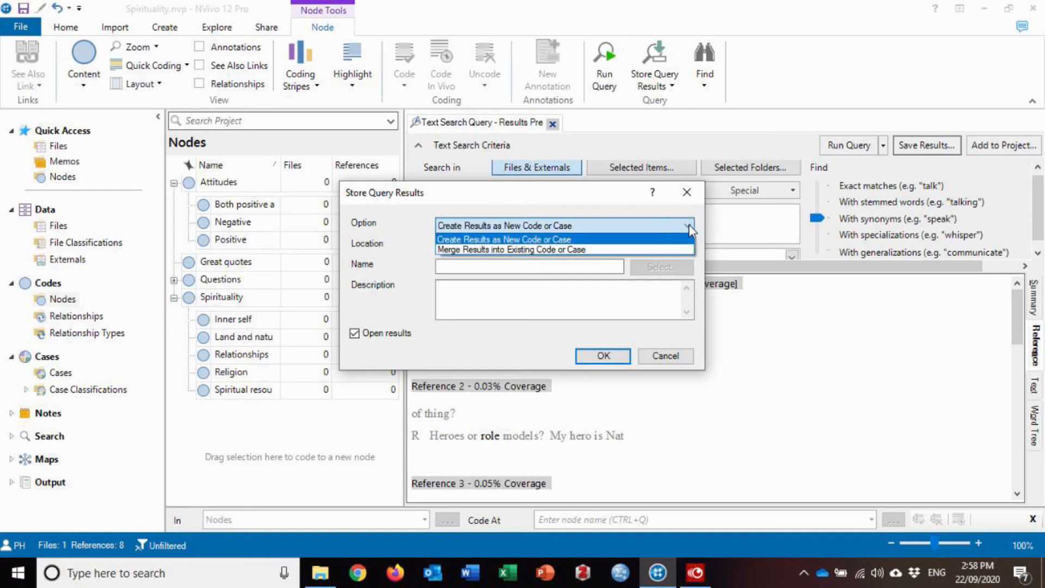
pyautogui.click(657, 241)
pyautogui.click(661, 246)
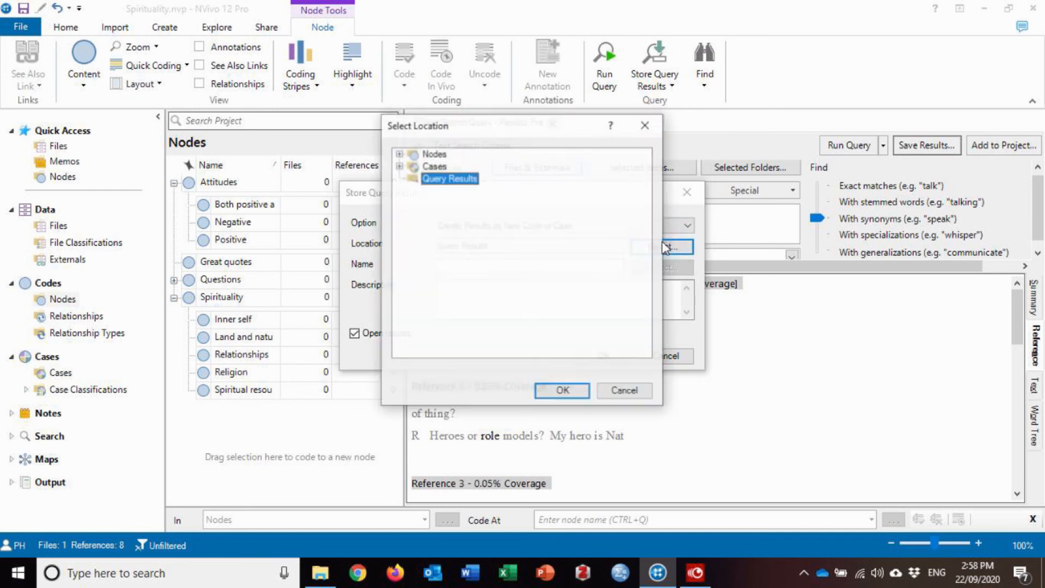
pyautogui.click(569, 389)
pyautogui.click(456, 288)
pyautogui.write('Purpose')
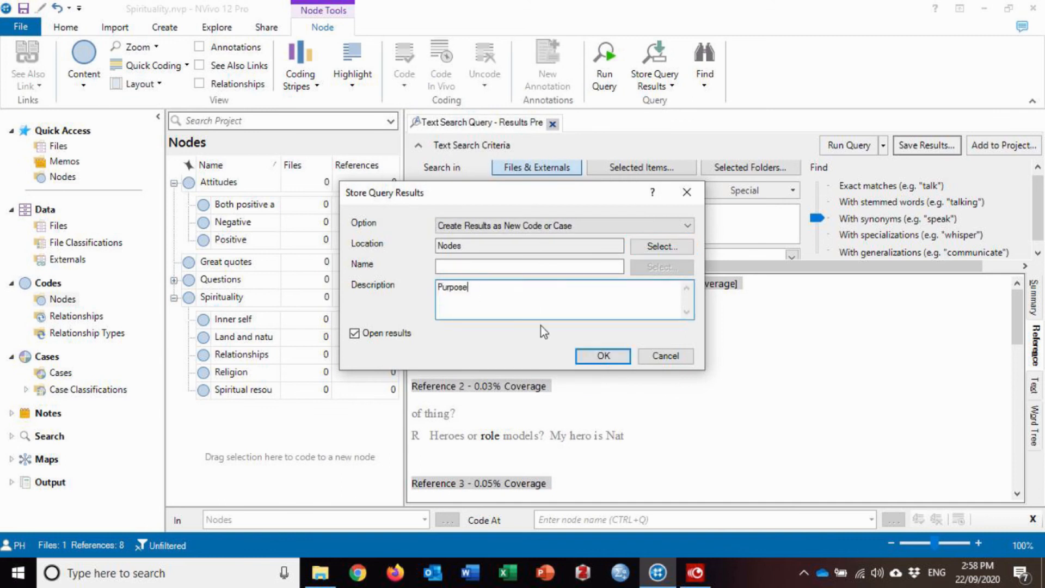
pyautogui.click(461, 267)
pyautogui.write('Purpose')
pyautogui.click(611, 357)
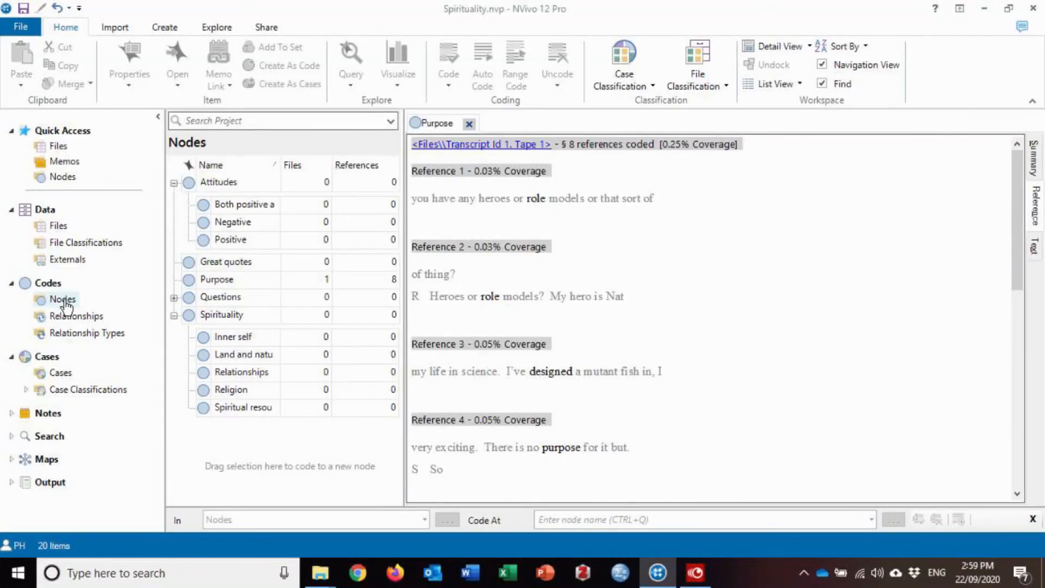
# Create a top-level node named "Descriptive values" in the Nodes folder.
pyautogui.rightClick(64, 301)
pyautogui.click(118, 326)
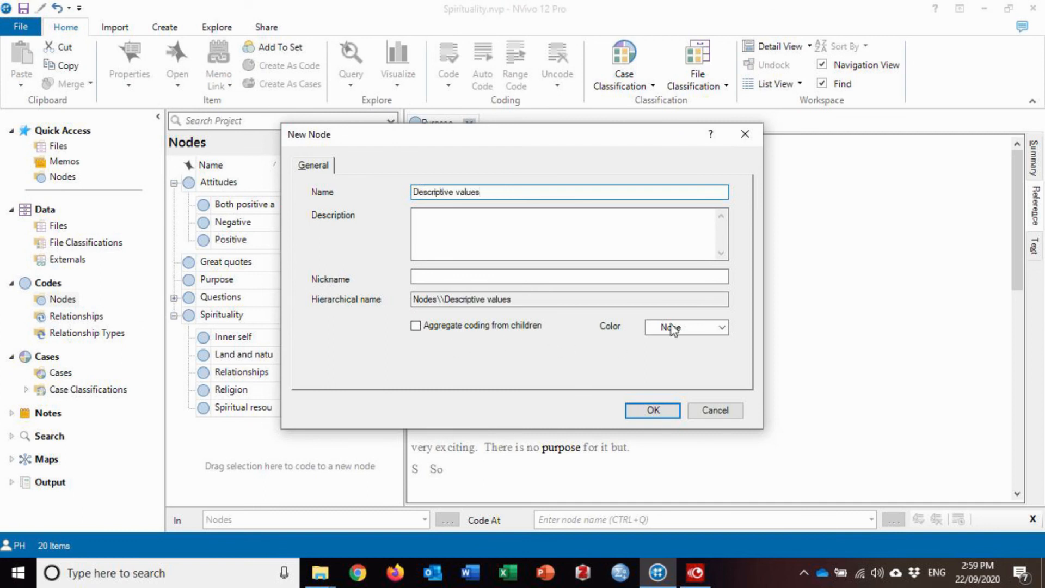
pyautogui.click(657, 410)
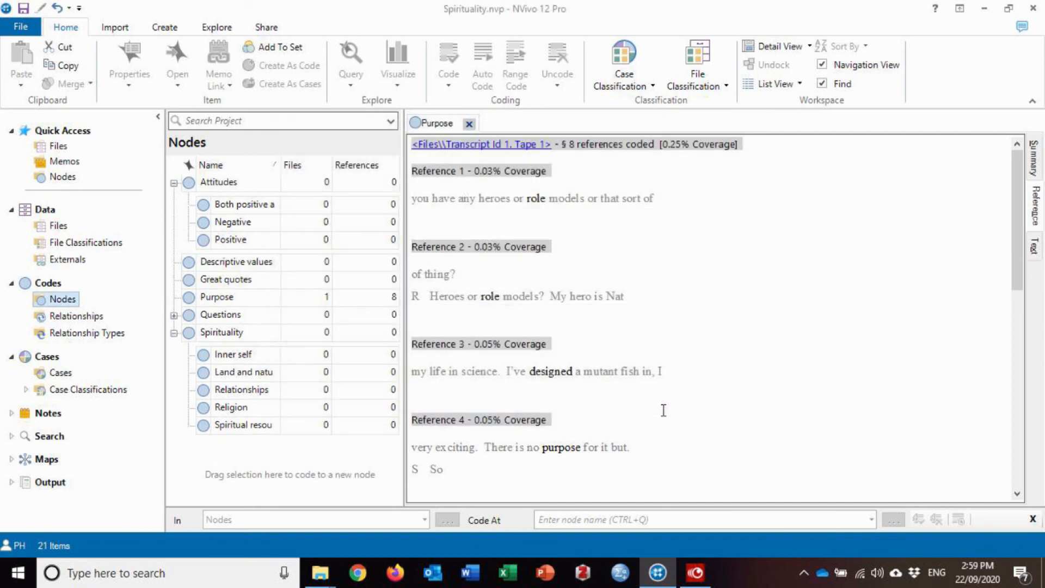
# Create a child node named Anger under Descriptive values.
pyautogui.rightClick(253, 265)
pyautogui.click(334, 176)
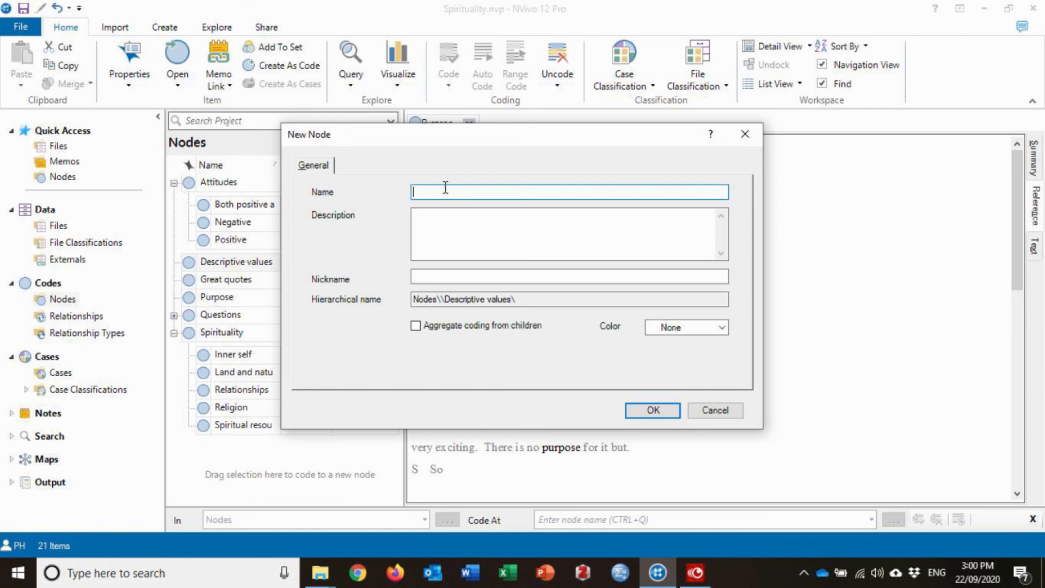
pyautogui.click(649, 410)
# Create a child node named Happiness under Descriptive values.
pyautogui.rightClick(246, 262)
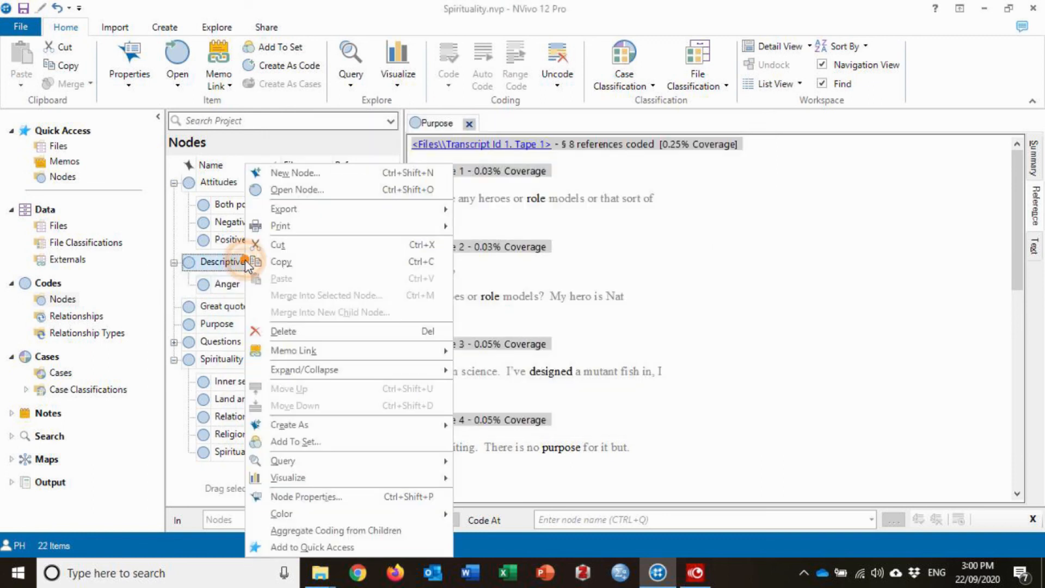
pyautogui.click(353, 178)
pyautogui.write('Happiness')
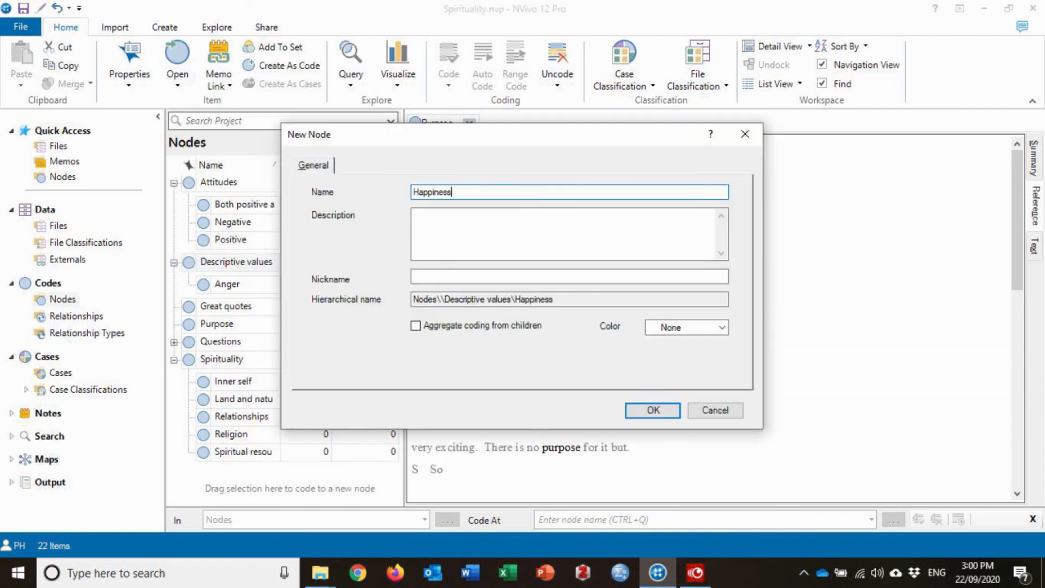
pyautogui.click(653, 410)
# Create a child node named Jealousy under Descriptive values.
pyautogui.rightClick(270, 267)
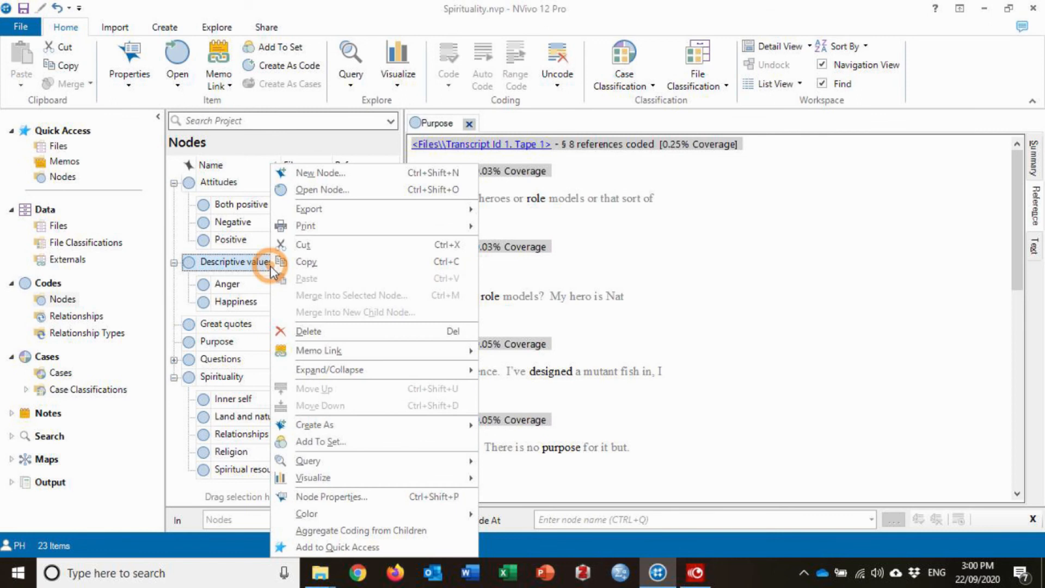
pyautogui.click(370, 177)
pyautogui.write('Jealousy')
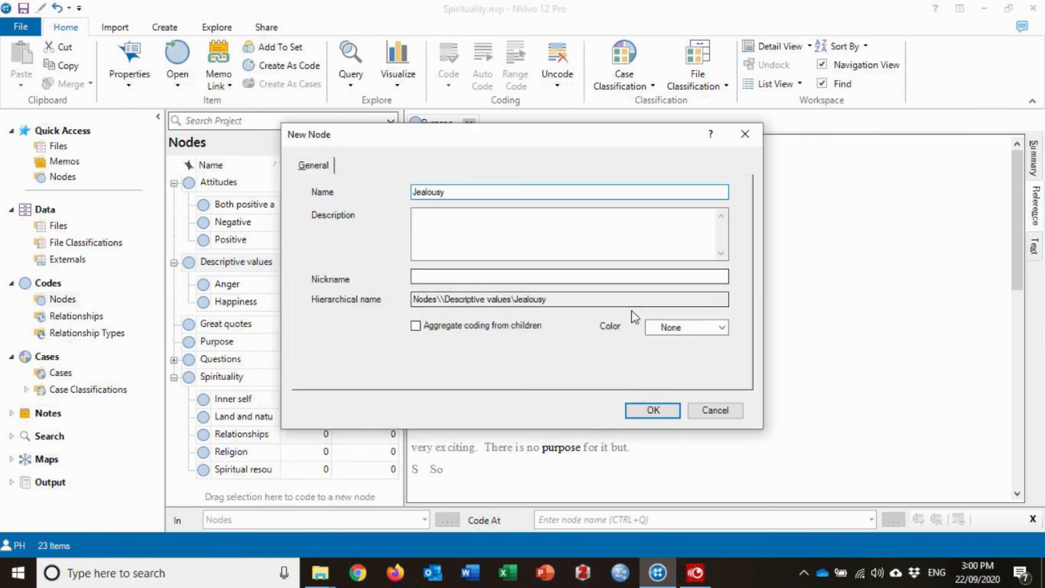
pyautogui.click(670, 410)
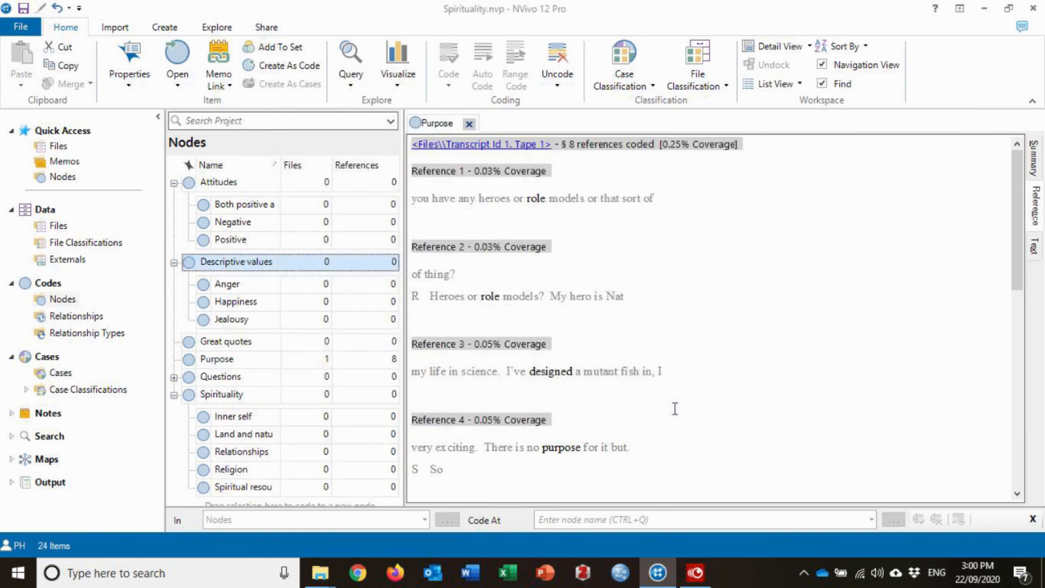
# Create a top-level node named "Analytic codes" in the Nodes folder.
pyautogui.click(62, 299)
pyautogui.rightClick(71, 301)
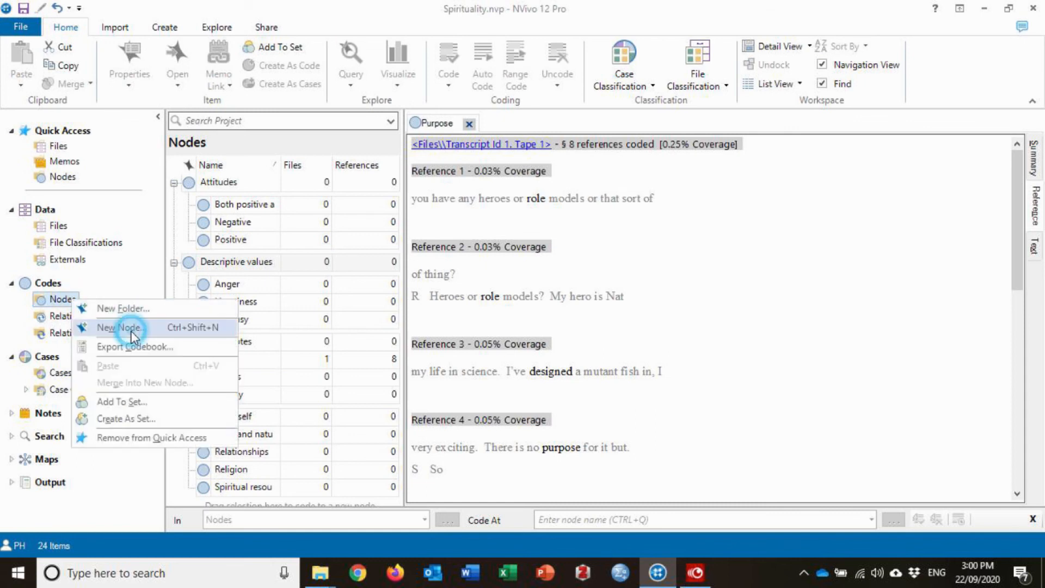
pyautogui.click(131, 326)
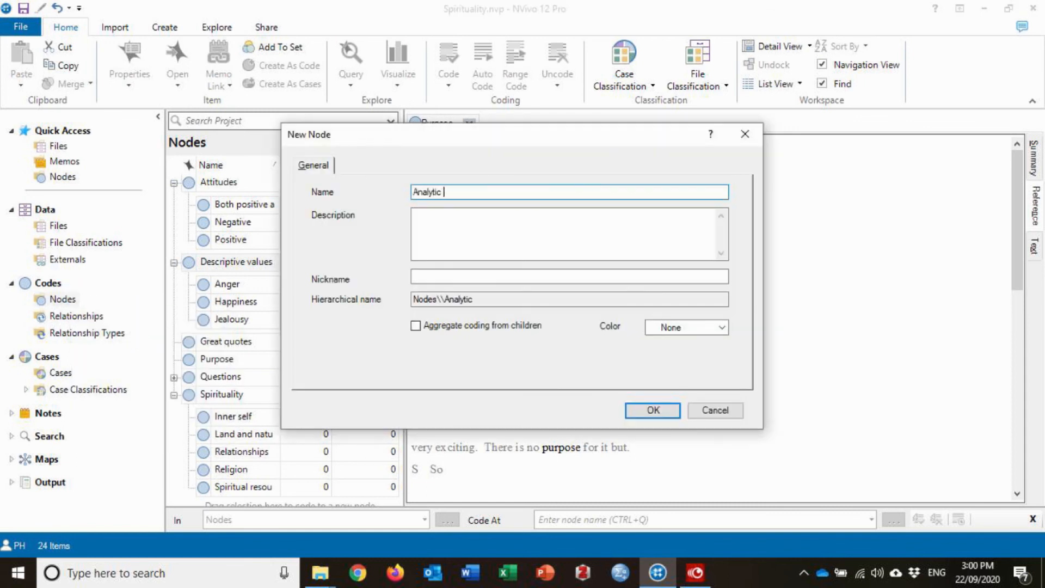
pyautogui.click(655, 410)
# Create a child node named Secular under Analytic codes.
pyautogui.rightClick(226, 187)
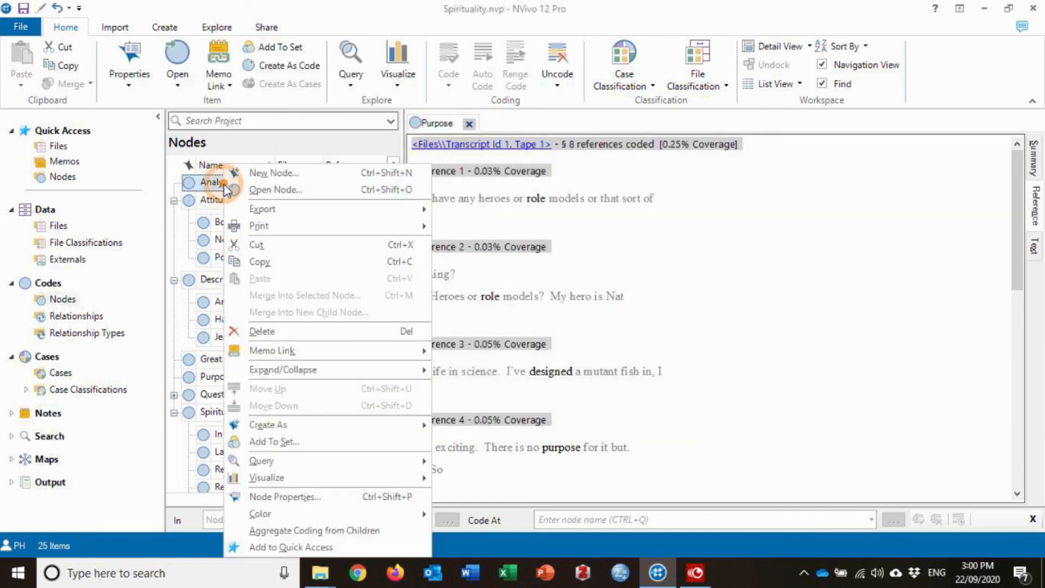
pyautogui.click(311, 175)
pyautogui.write('Secular')
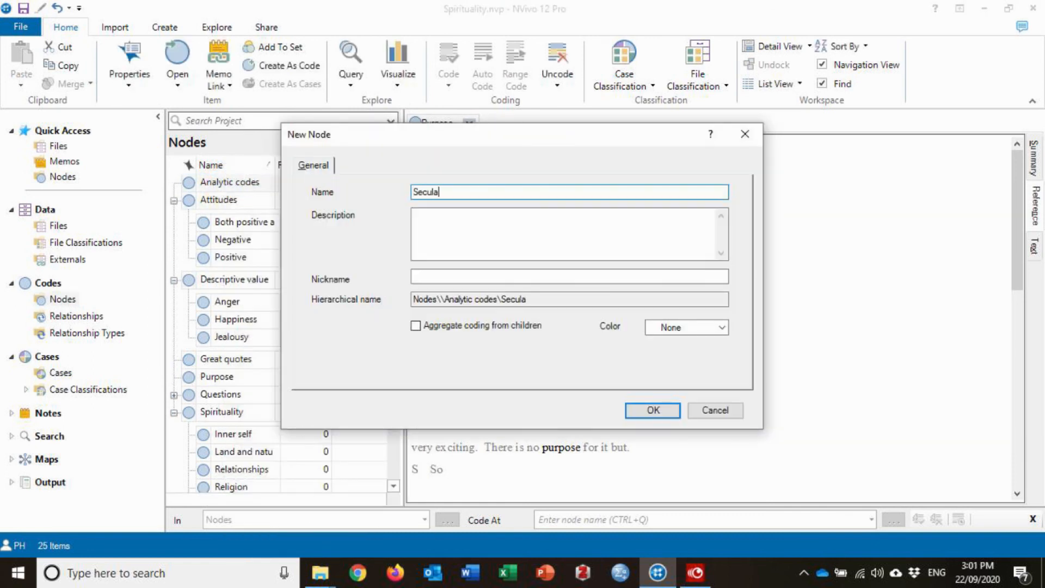
pyautogui.click(653, 410)
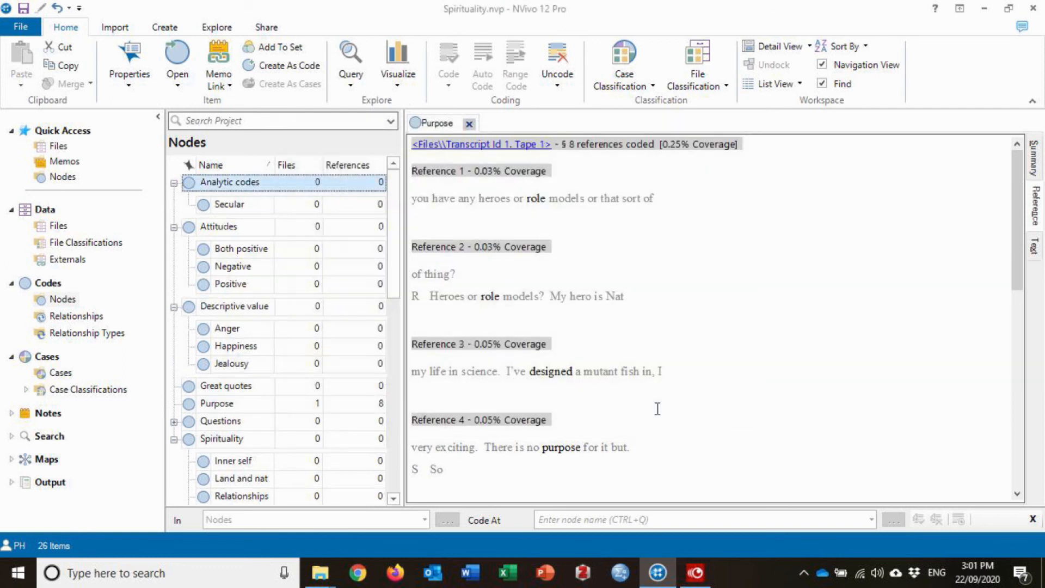
# Create a child node named Indifferent under Analytic codes.
pyautogui.rightClick(251, 182)
pyautogui.click(305, 173)
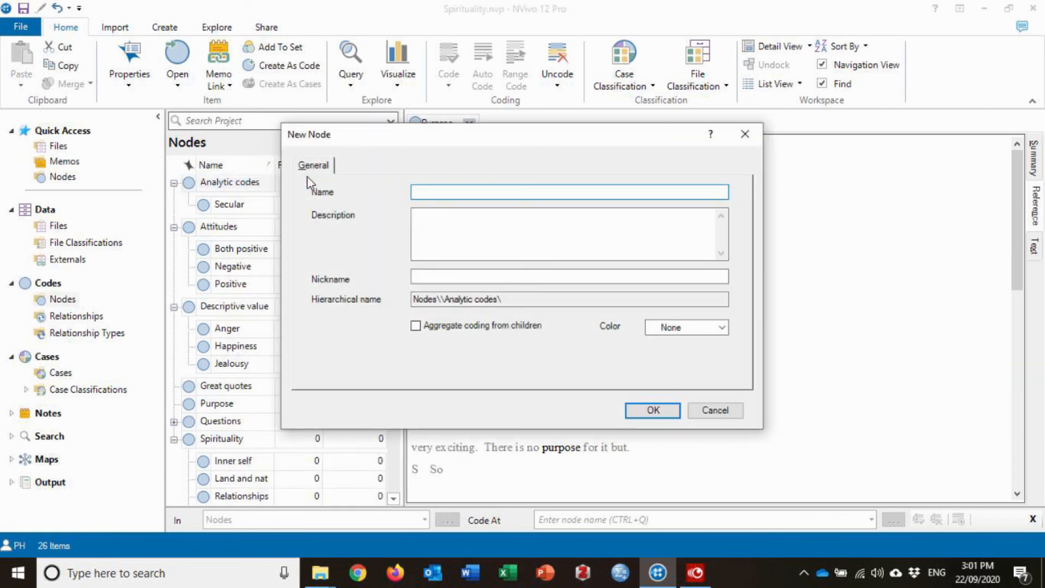
pyautogui.write('Indifferent')
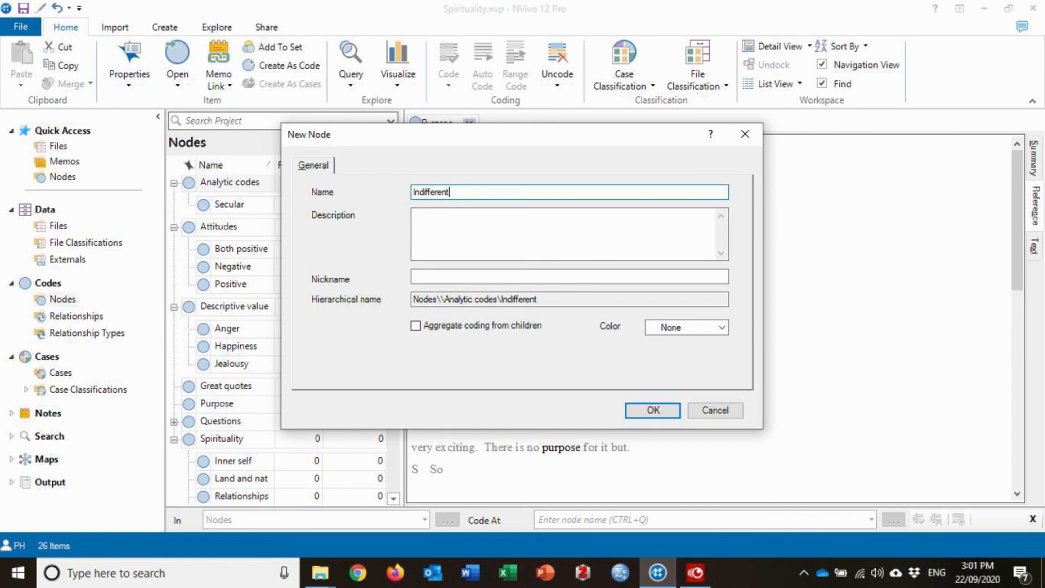
pyautogui.click(652, 409)
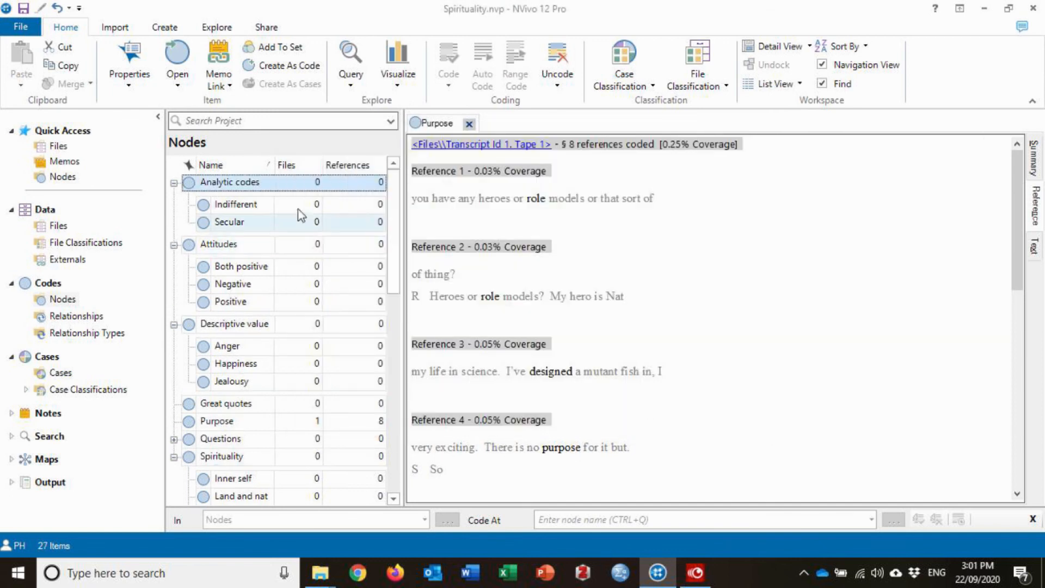
# Create a child node named "Individual approach" under Analytic codes.
pyautogui.rightClick(263, 185)
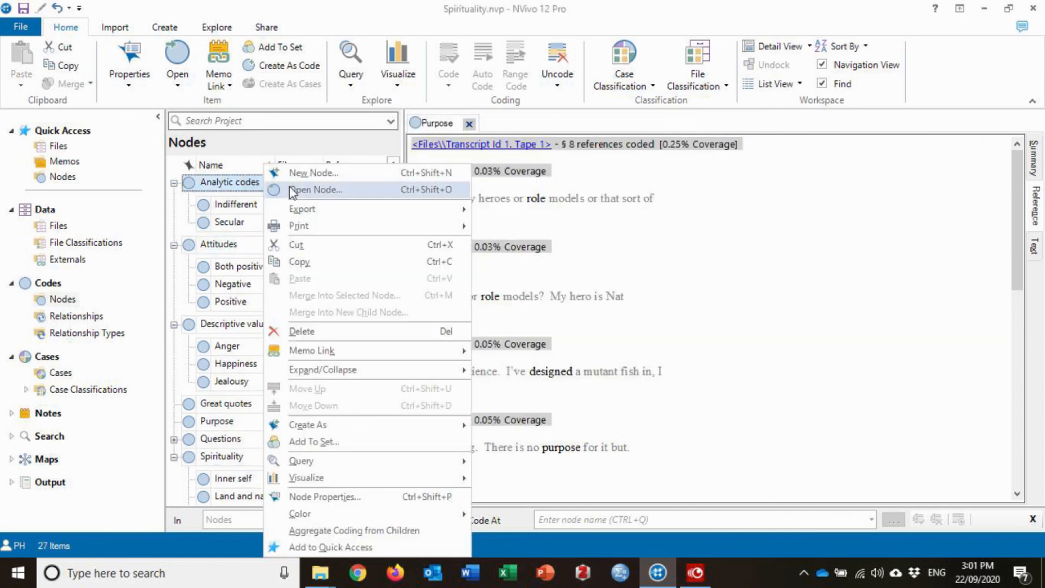
pyautogui.click(358, 174)
pyautogui.write('Indi')
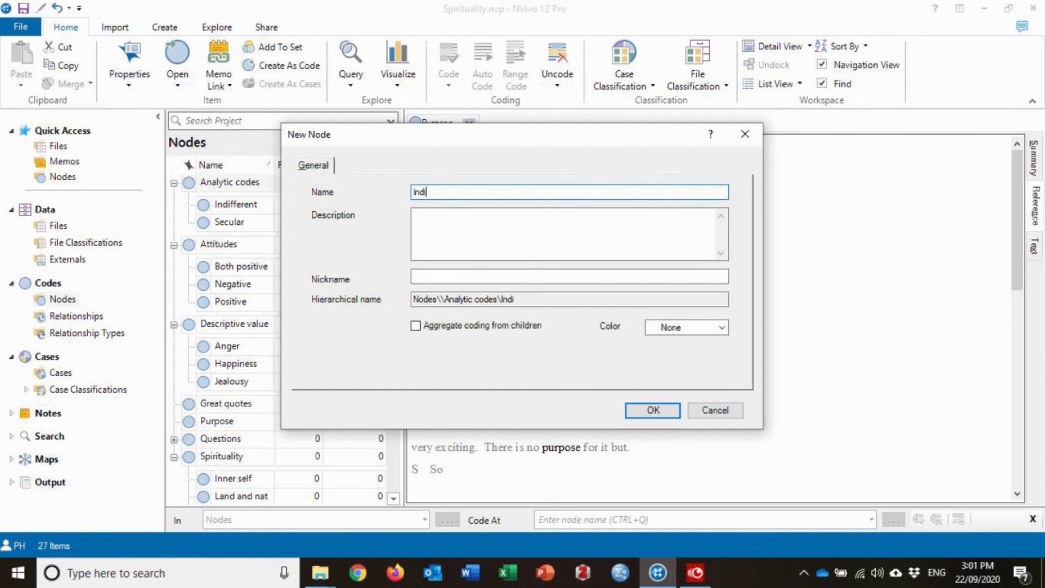
pyautogui.write('vidual approach')
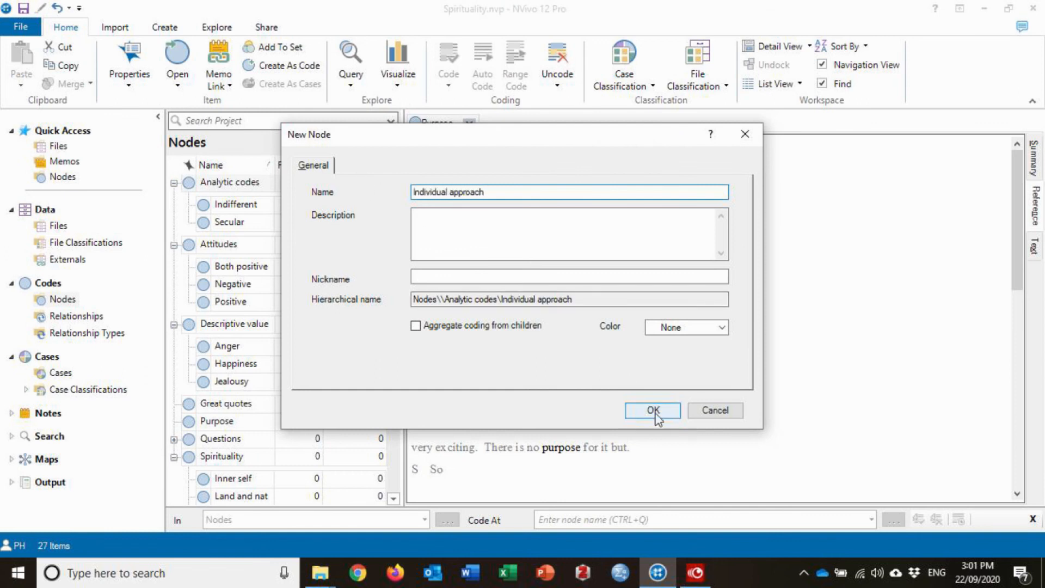
pyautogui.click(655, 410)
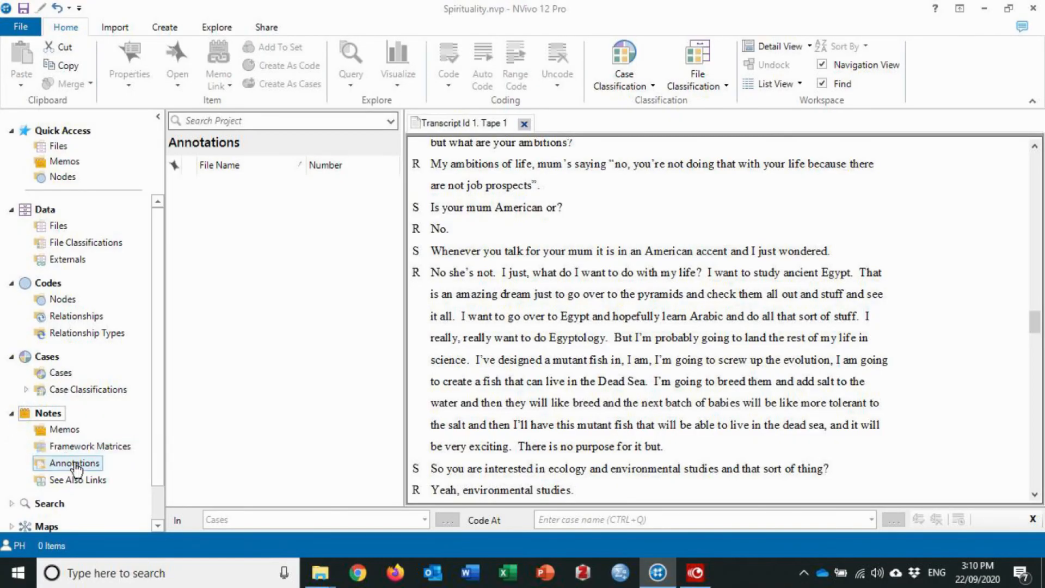
# Show annotations and annotate the word "Egyptology" in the Transcript Id 1. Tape 1 document with "Egyptology - study of Egypt, pyramids, etc.".
pyautogui.click(75, 463)
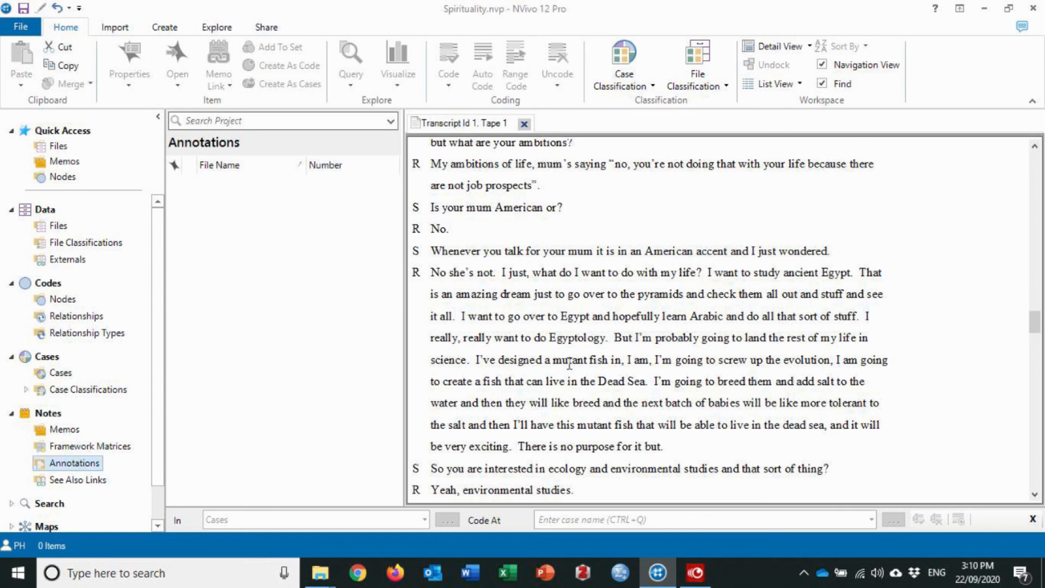
pyautogui.moveTo(603, 337); pyautogui.dragTo(552, 340)
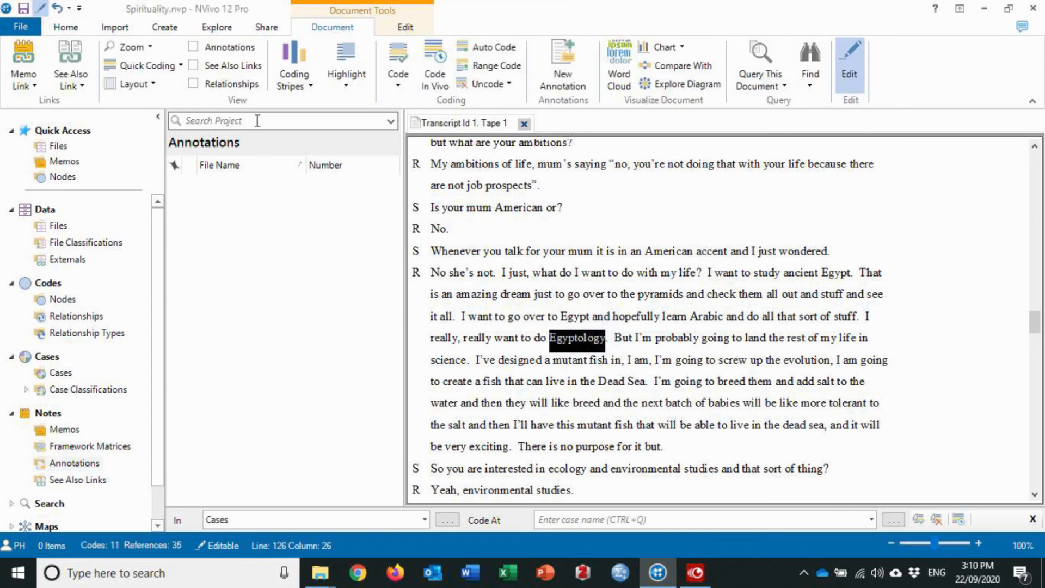
pyautogui.click(194, 46)
pyautogui.click(563, 61)
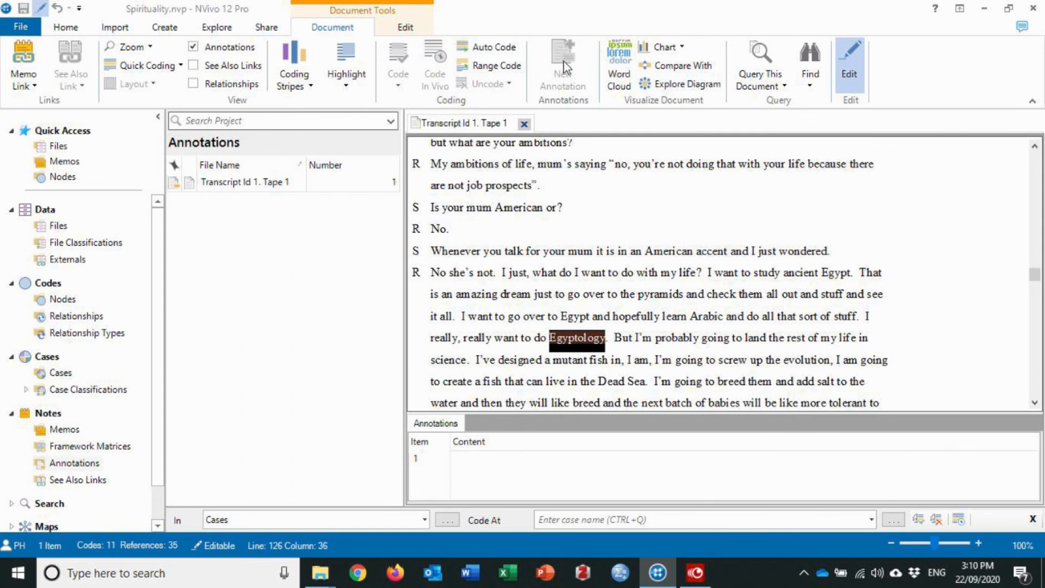
pyautogui.write('Egyptology - study of Egypt, pyramids, etc.')
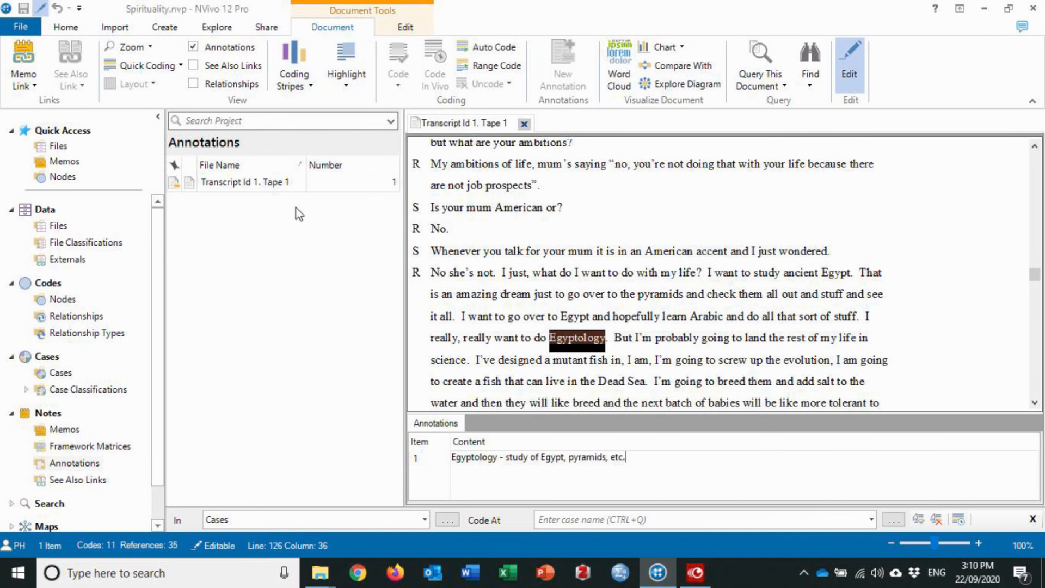
pyautogui.click(312, 239)
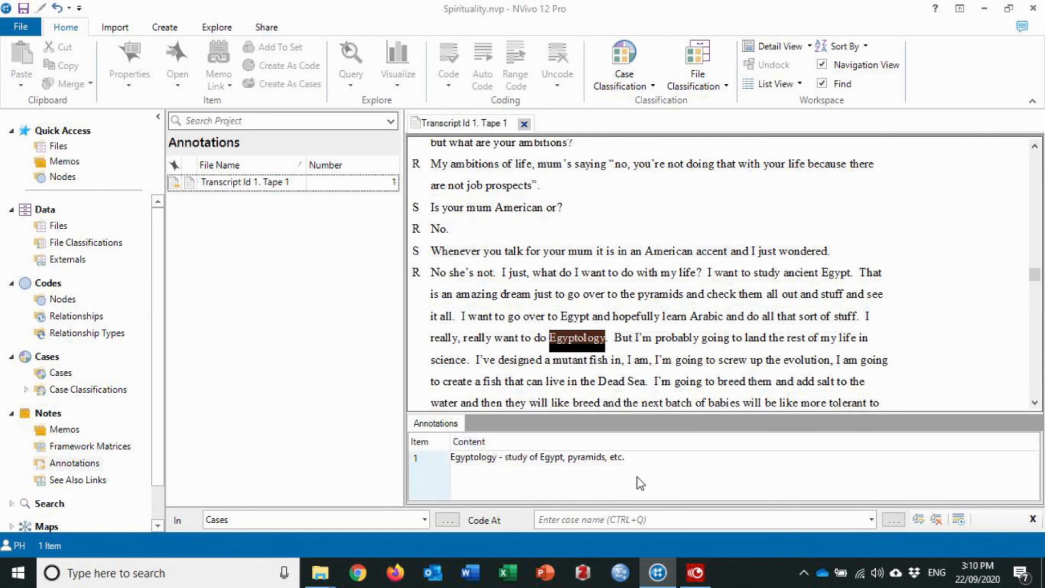
# Create a memo named "Research Journal" in the Memos folder with the description "Notes on research".
pyautogui.click(64, 429)
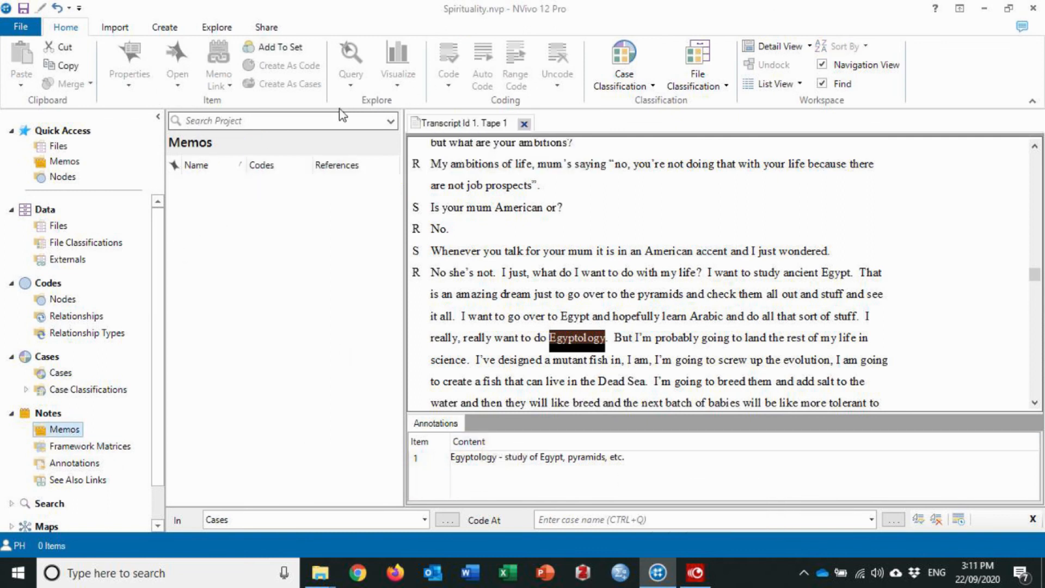
pyautogui.click(166, 28)
pyautogui.click(19, 60)
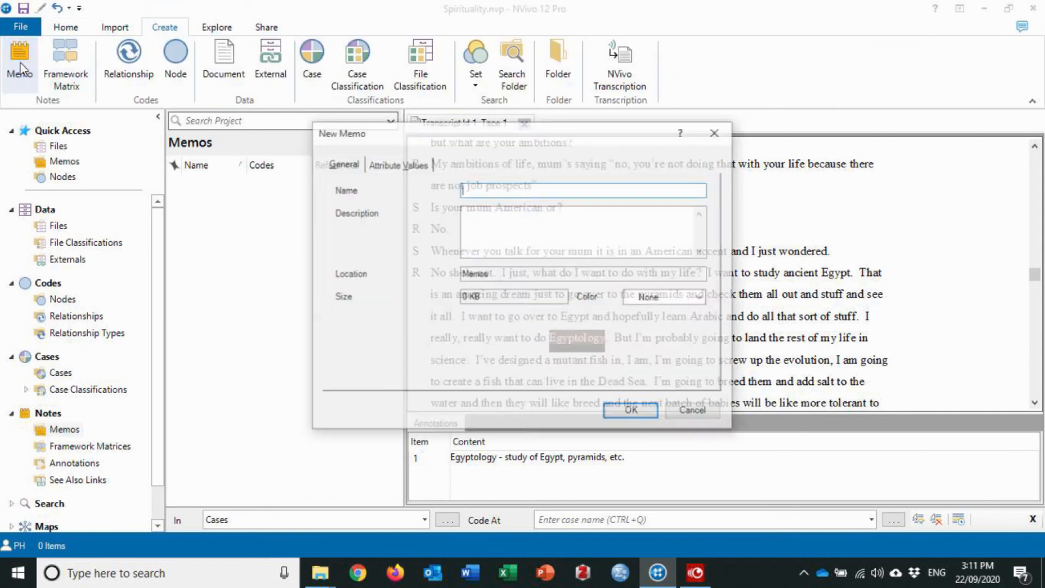
pyautogui.write('Re')
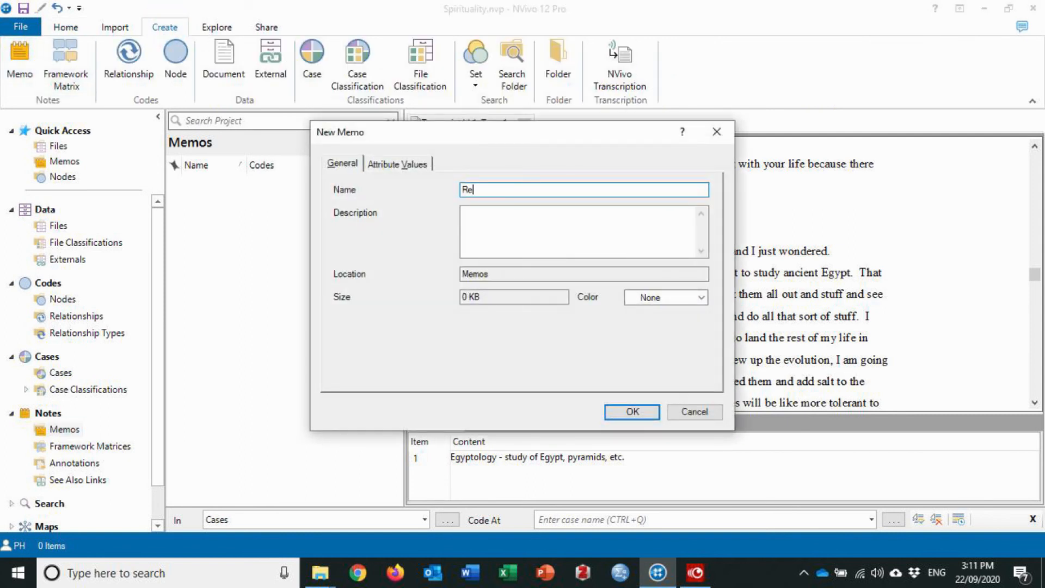
pyautogui.write('search Journal')
pyautogui.click(478, 214)
pyautogui.write('Notes on research')
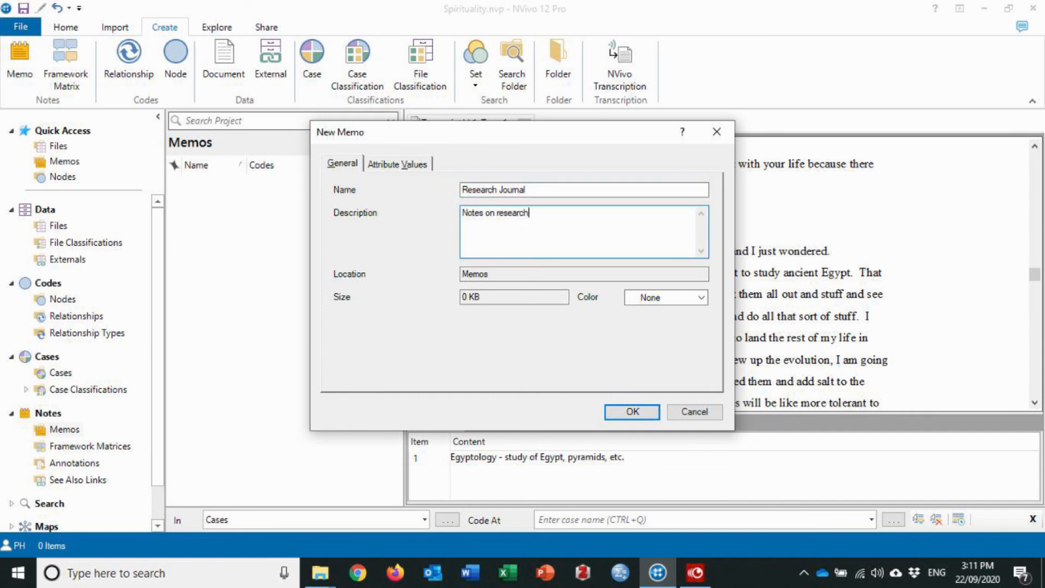
pyautogui.click(644, 410)
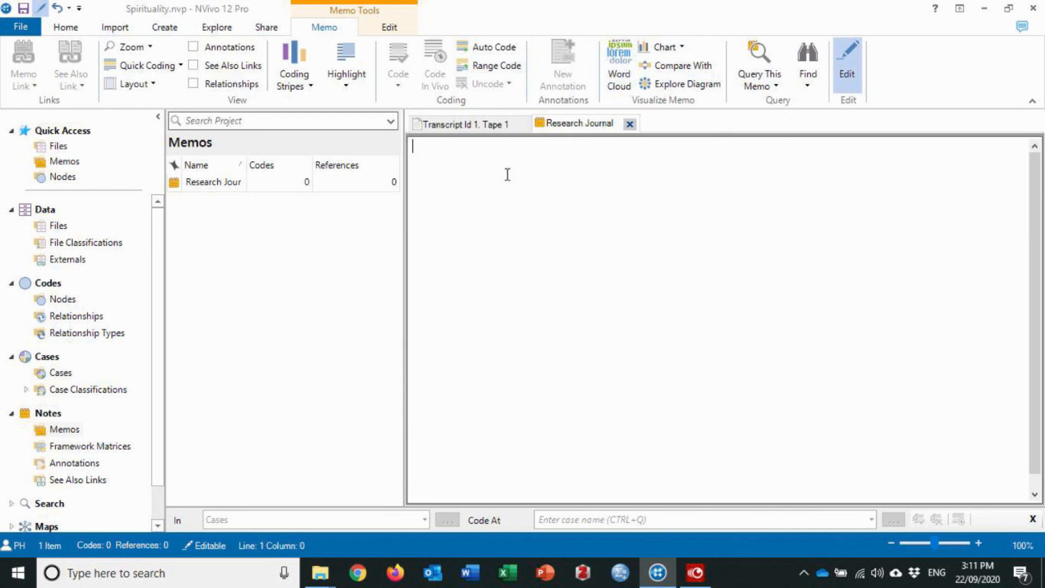
# Write a "20th September." memo entry on coding the first individual: focus very much on personal interests and ambitions, with spirituality seen in the fulfilment.
pyautogui.write('20th September.')
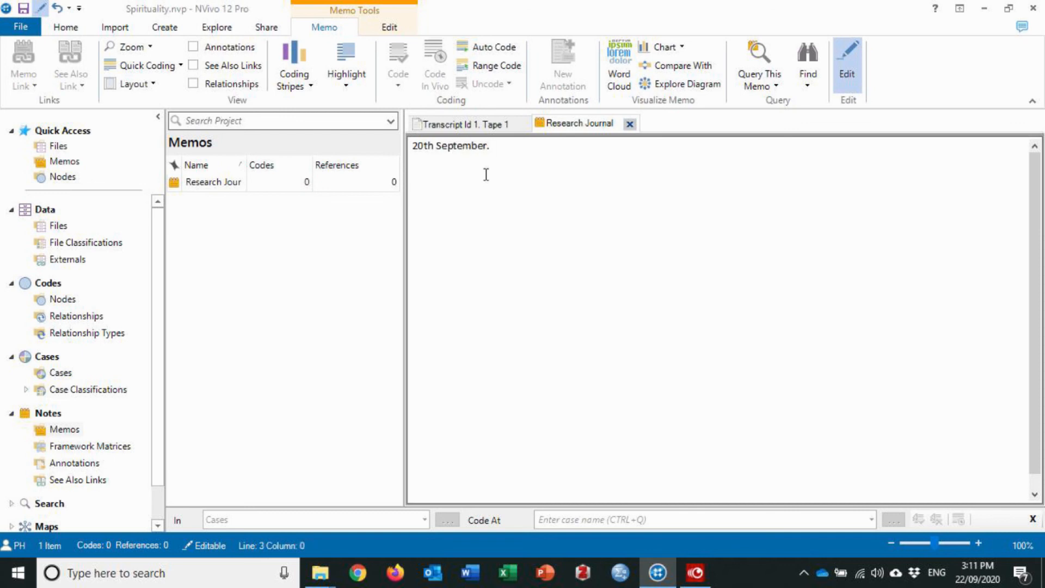
pyautogui.write('Coding of first indi')
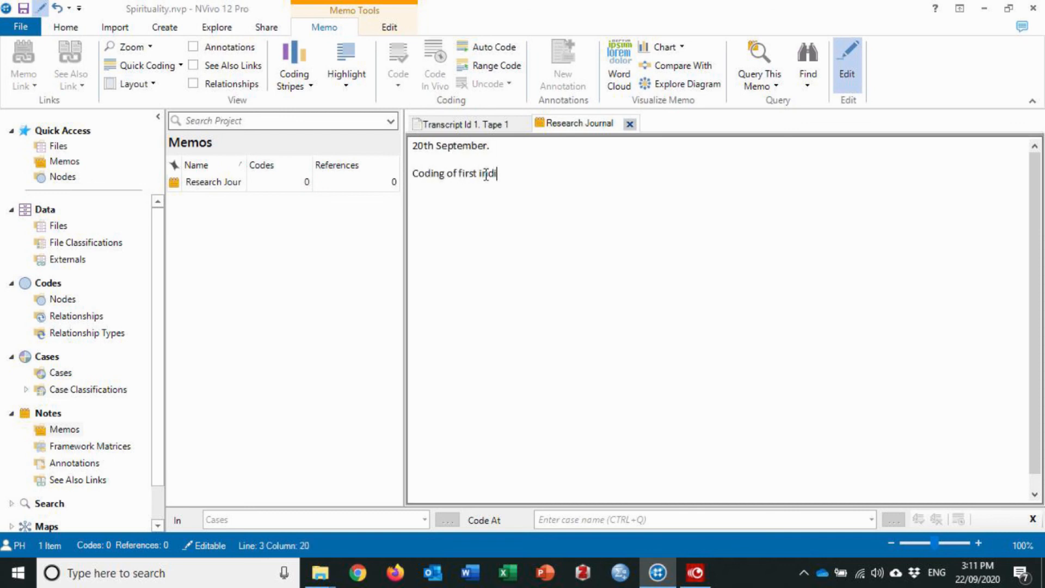
pyautogui.write('vidual showed that fo')
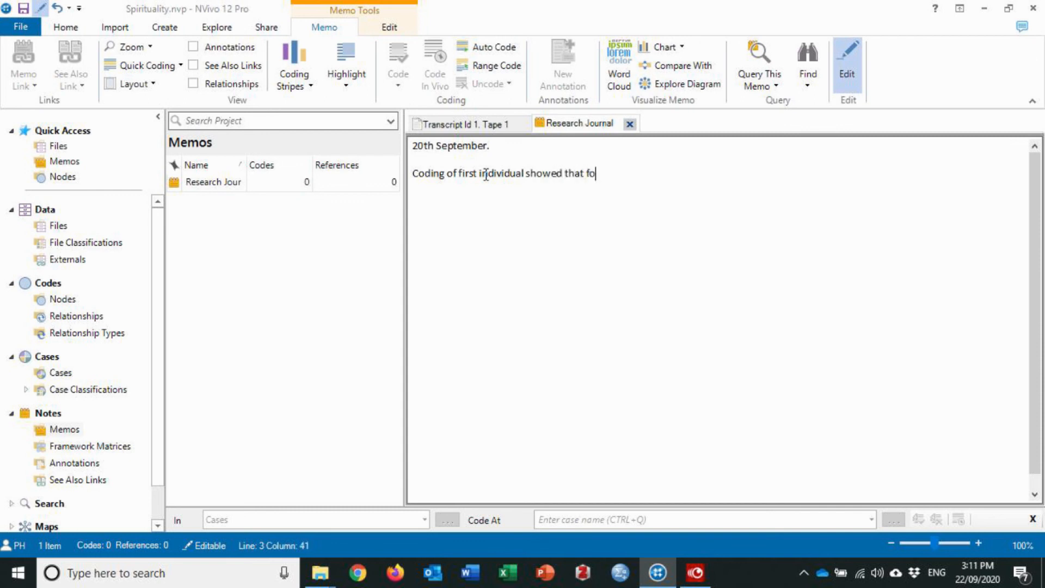
pyautogui.write('cus was very much on')
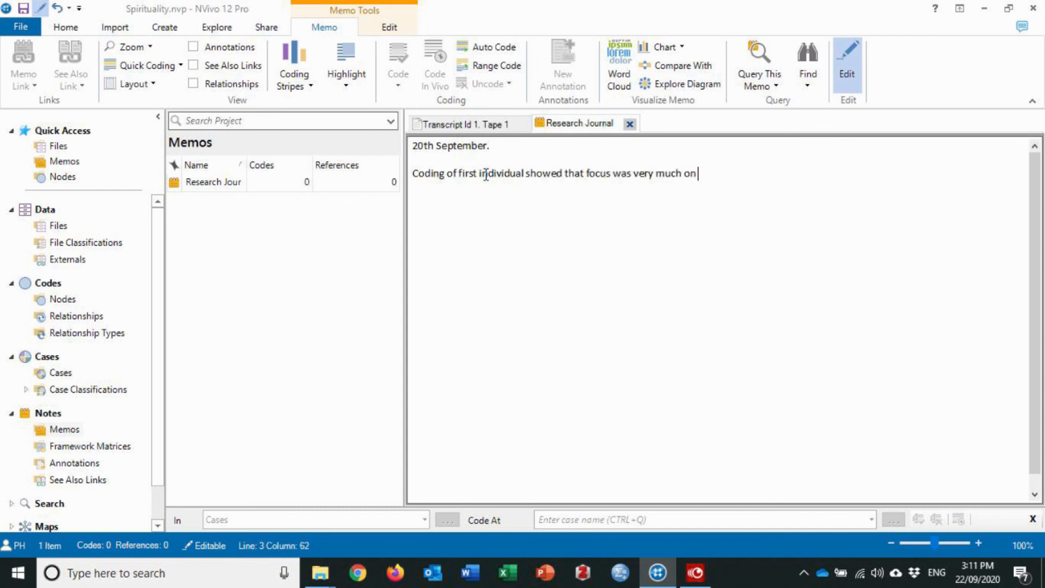
pyautogui.write(' personal interests and ambitions. ')
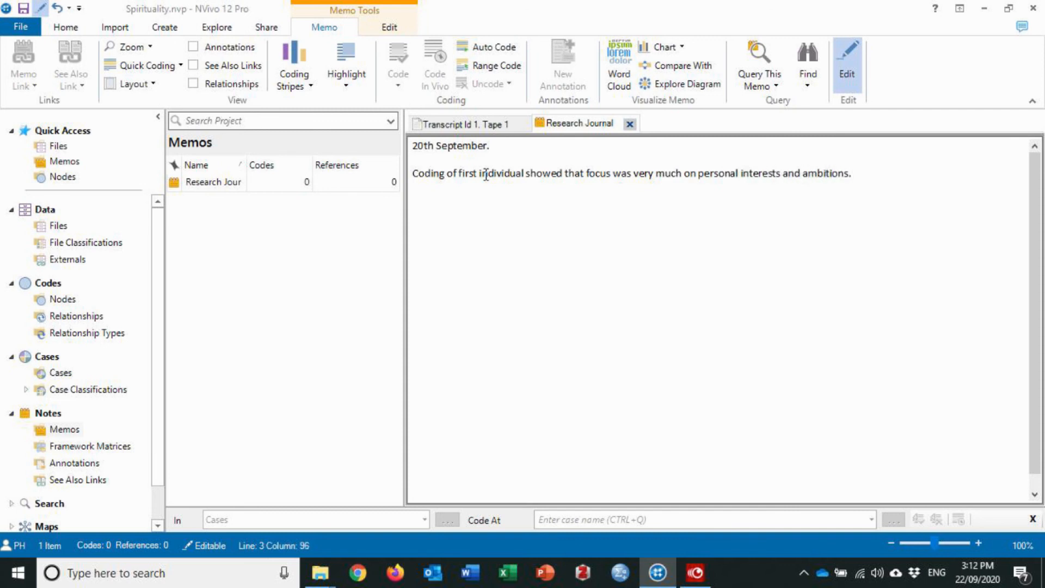
pyautogui.write('Spirituality seen in the fulfilment of the')
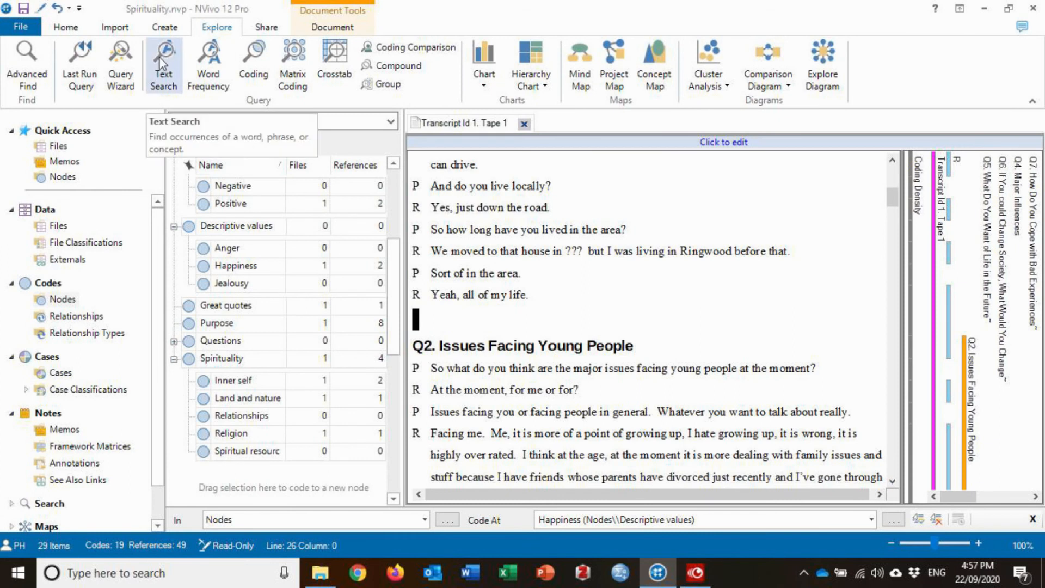
# Run a coding query across files and externals for content coded at the Spirituality node.
pyautogui.click(253, 55)
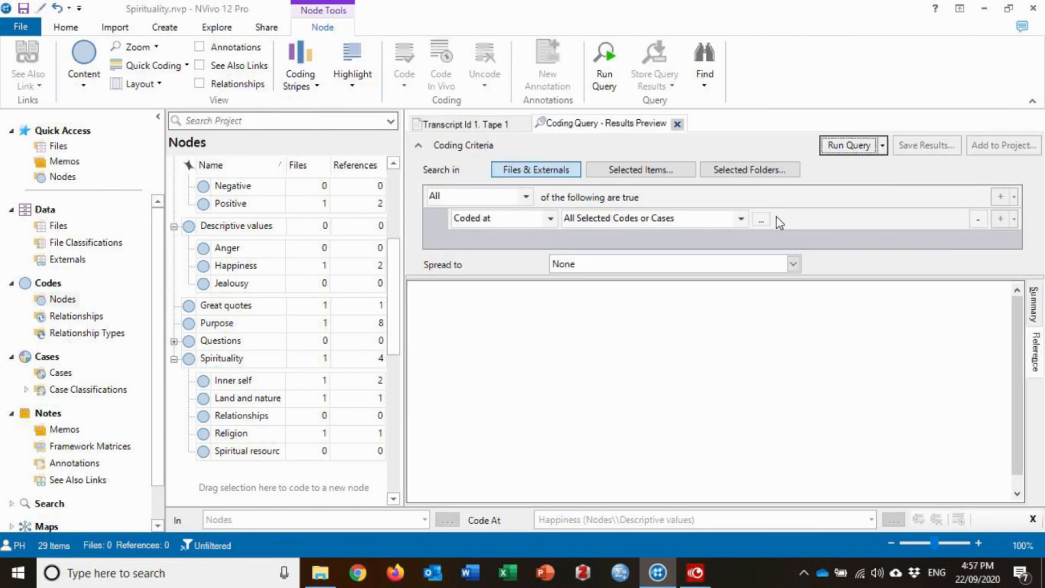
pyautogui.click(761, 221)
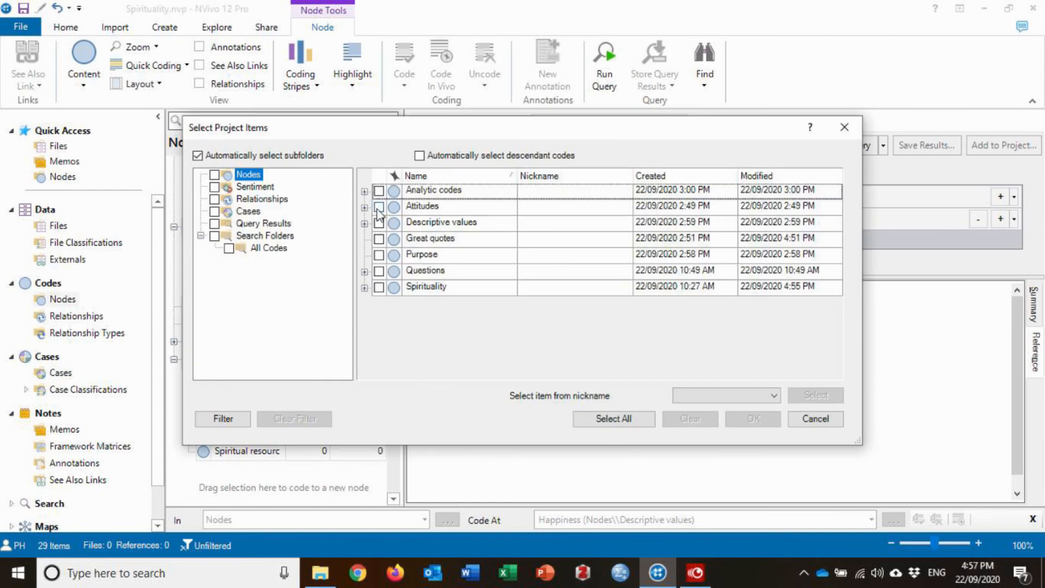
pyautogui.click(379, 287)
pyautogui.click(753, 418)
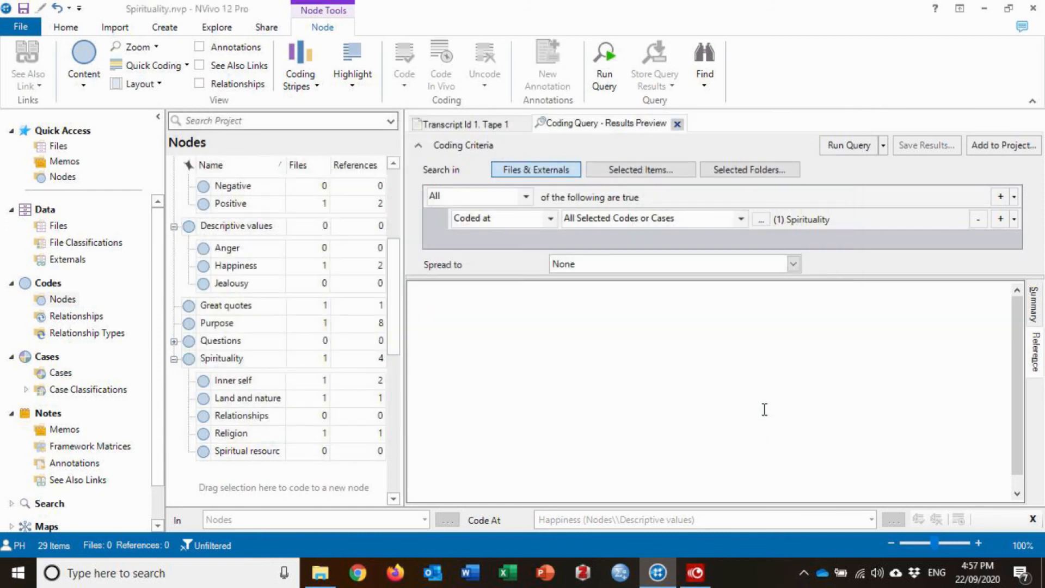
pyautogui.click(850, 146)
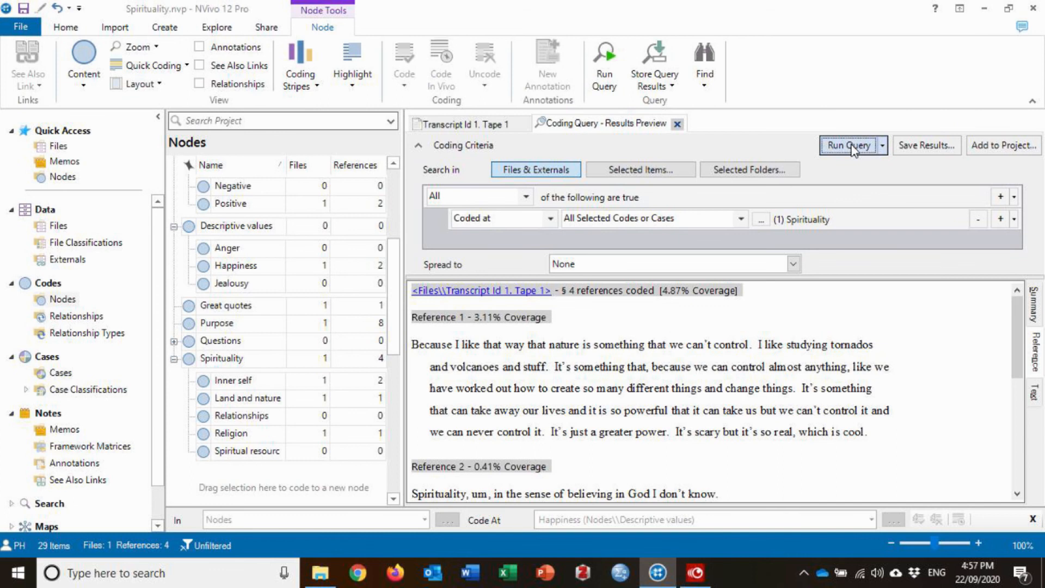
# Start a matrix coding query across files and externals with the Spirituality node as its row.
pyautogui.moveTo(1026, 345); pyautogui.dragTo(1036, 418)
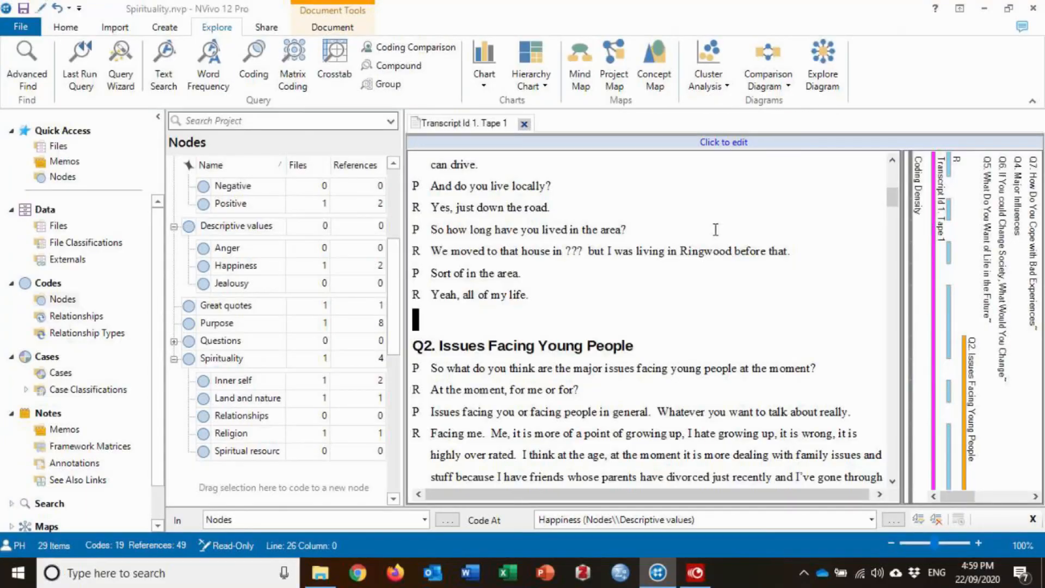
pyautogui.click(292, 58)
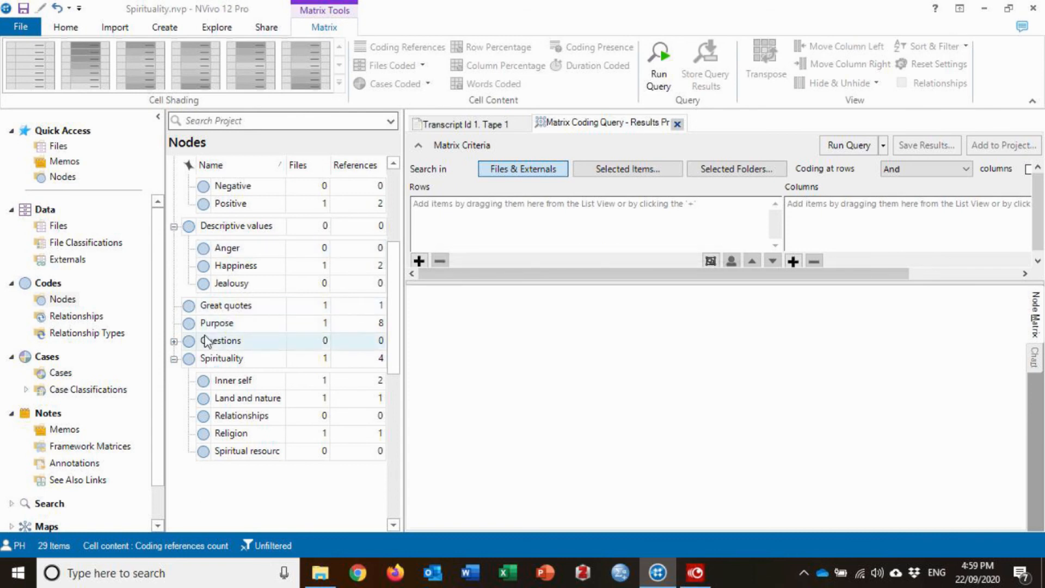
pyautogui.moveTo(190, 360); pyautogui.dragTo(516, 237)
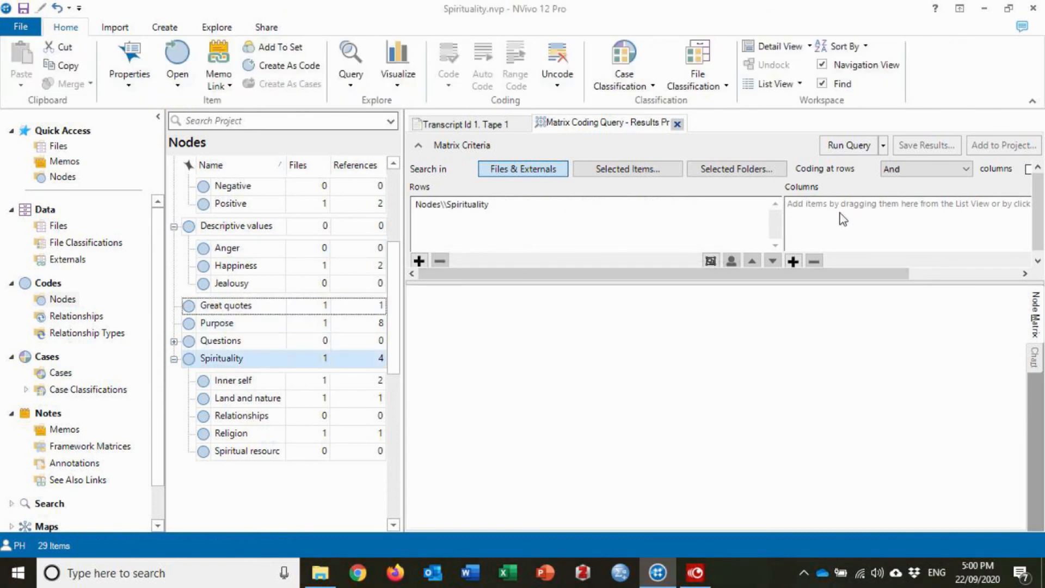
# Add the Interviewees case attribute Gender equals value Female as the matrix query's column.
pyautogui.click(44, 395)
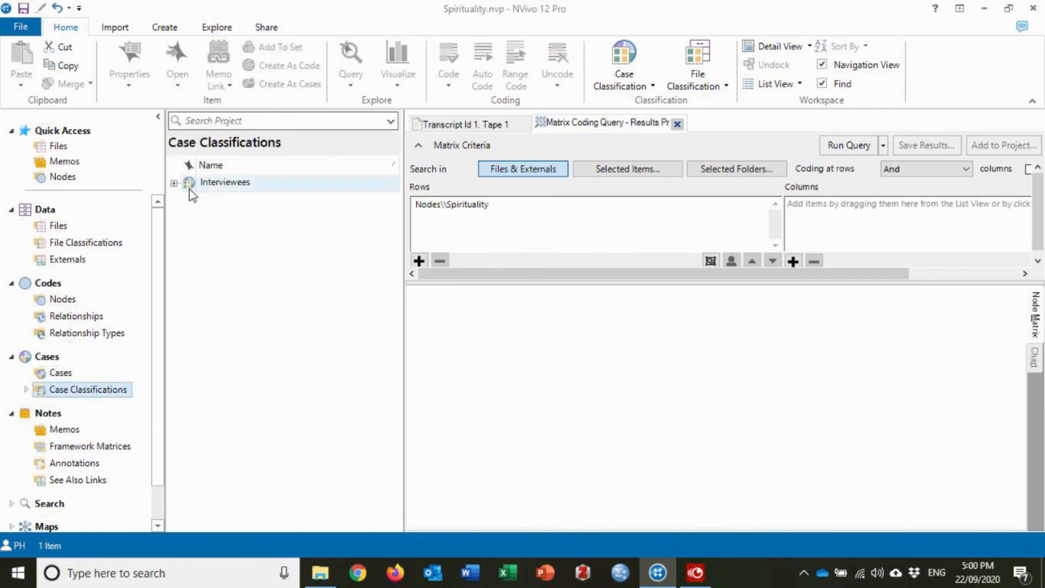
pyautogui.click(174, 184)
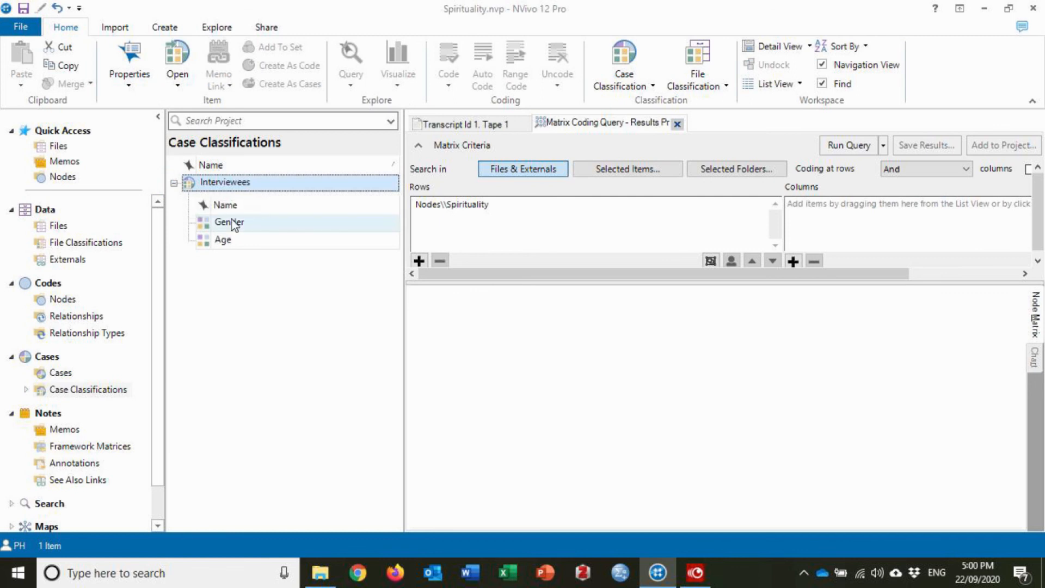
pyautogui.click(673, 263)
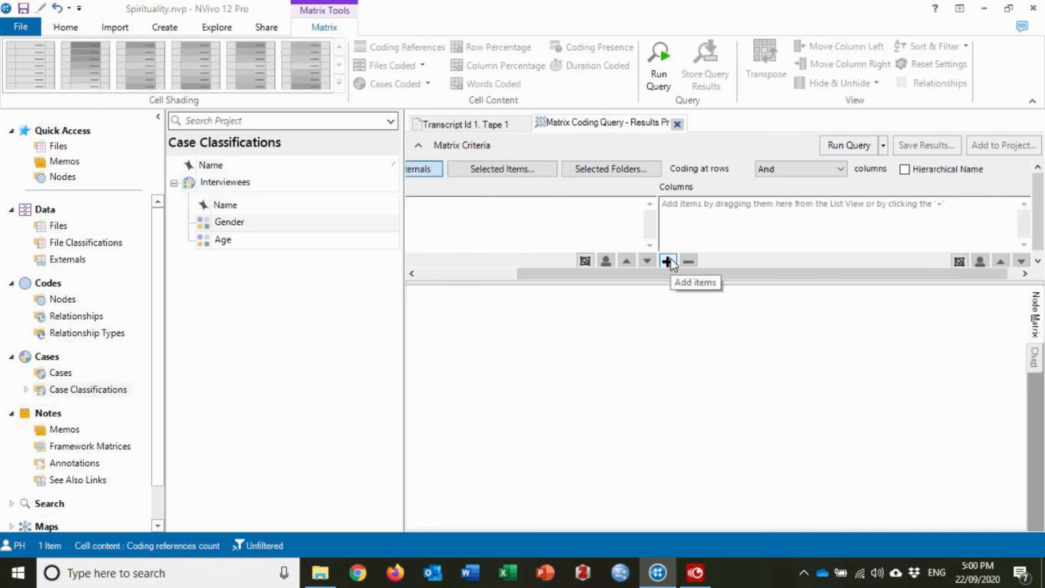
pyautogui.click(673, 264)
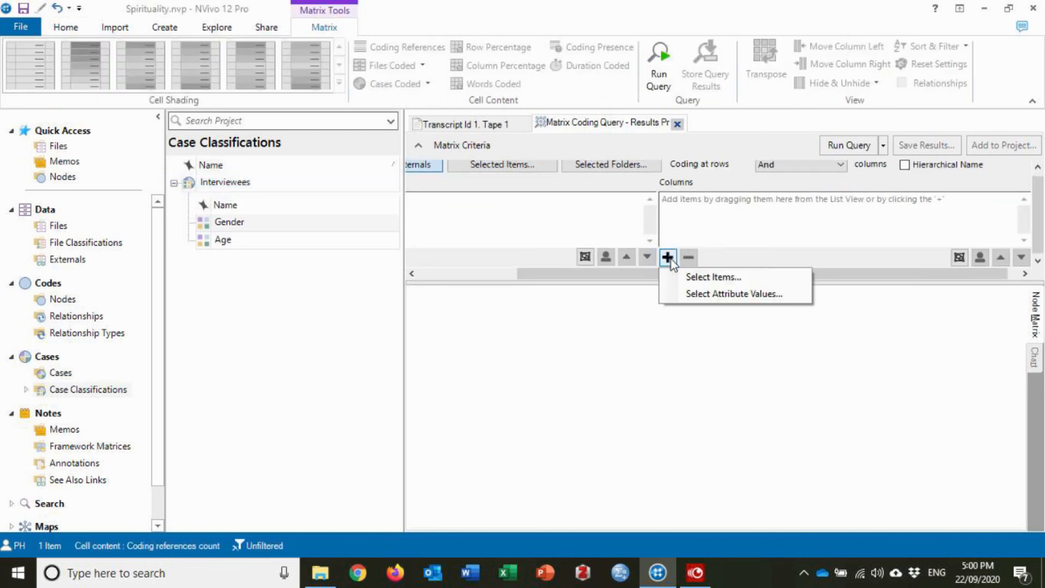
pyautogui.click(730, 296)
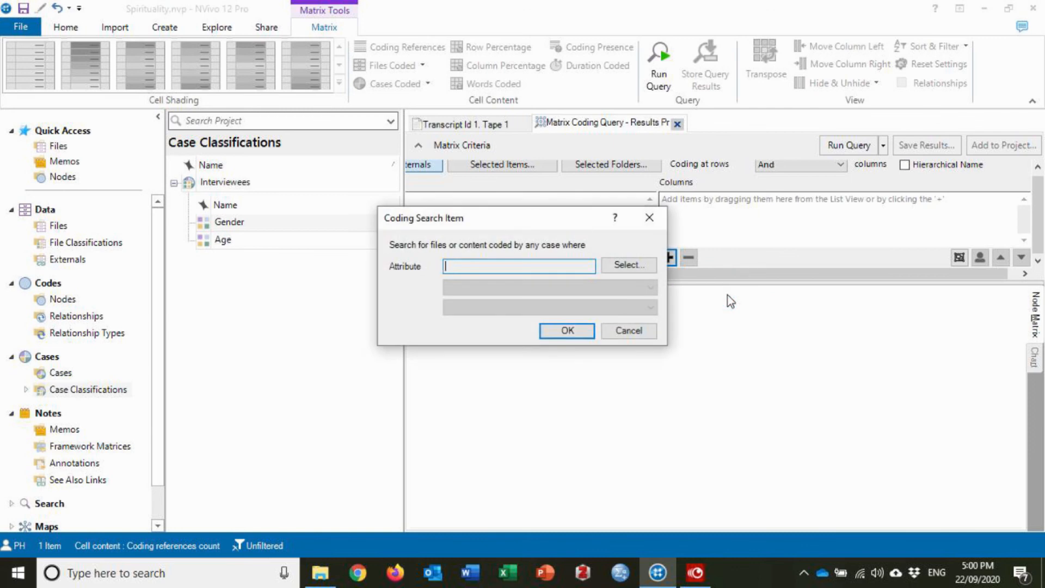
pyautogui.click(628, 266)
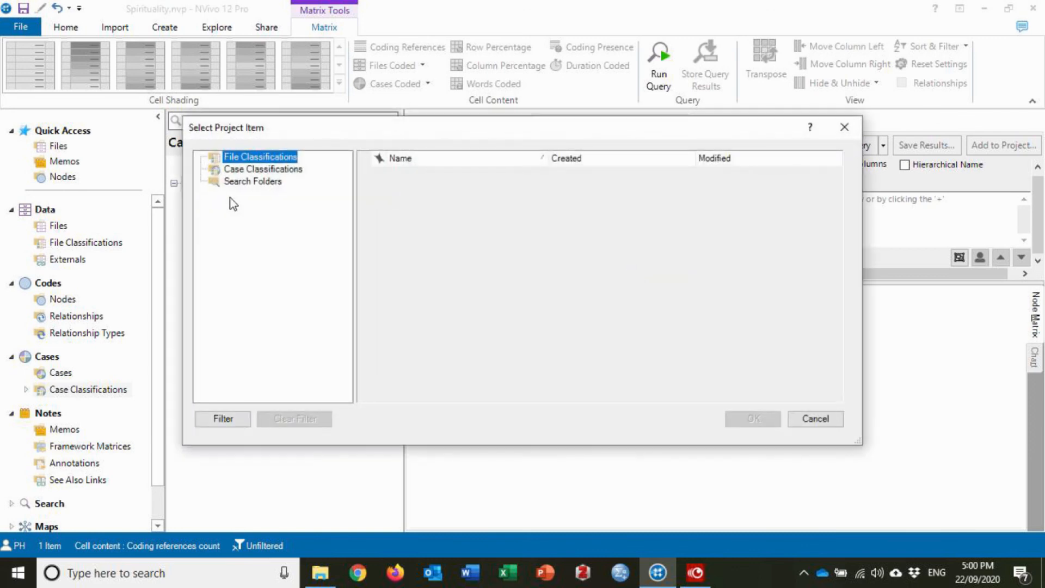
pyautogui.click(218, 173)
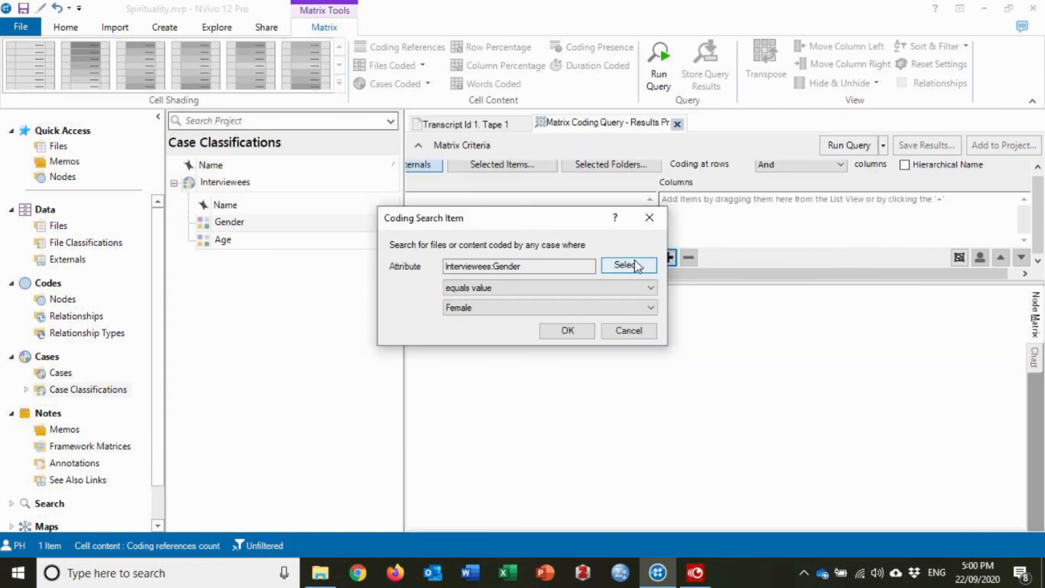
pyautogui.click(569, 331)
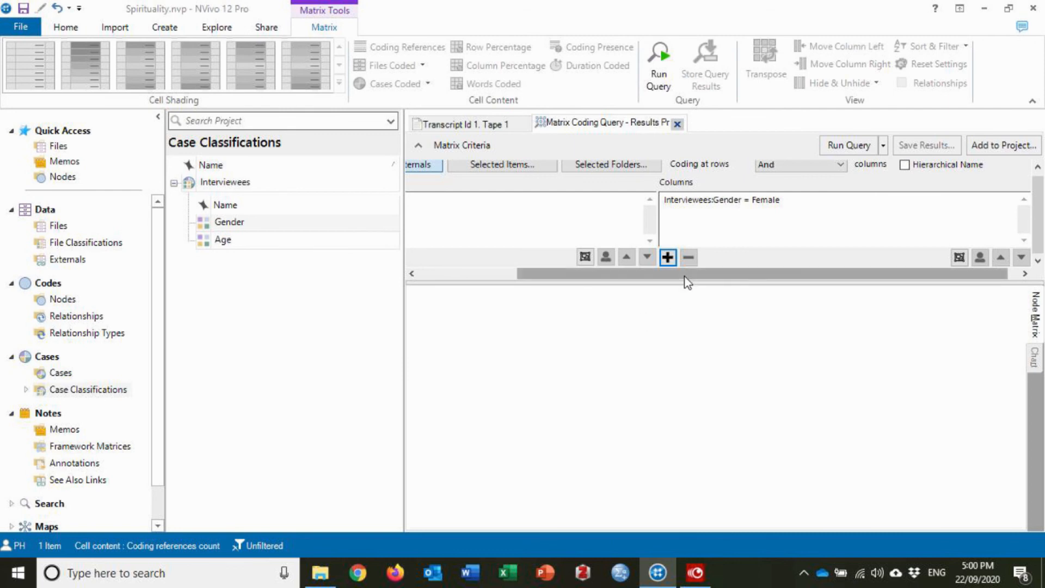
# Run the matrix coding query and open the result cell where Spirituality meets Gender = Female.
pyautogui.moveTo(687, 281); pyautogui.dragTo(555, 299)
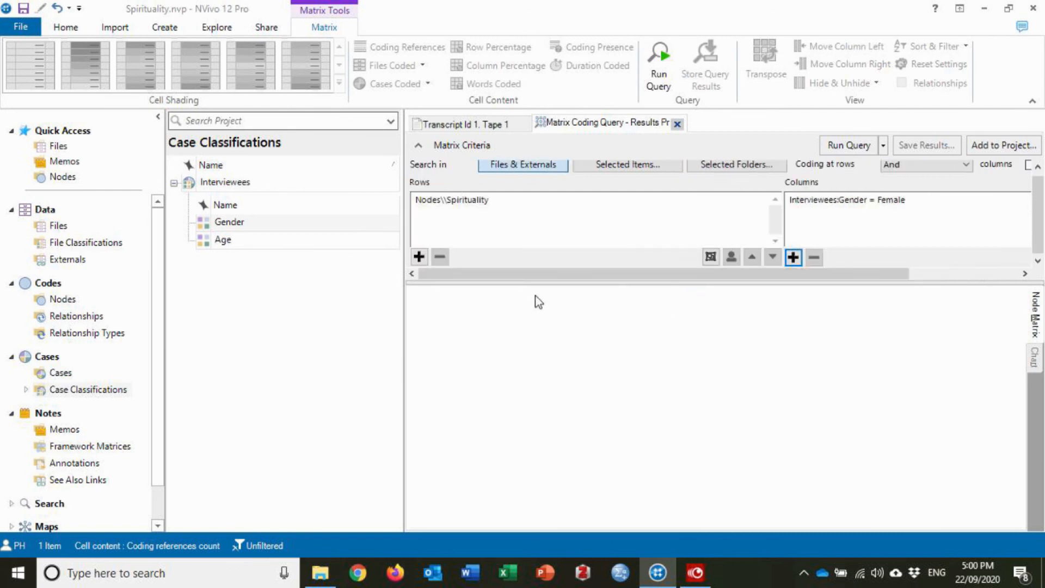
pyautogui.click(853, 146)
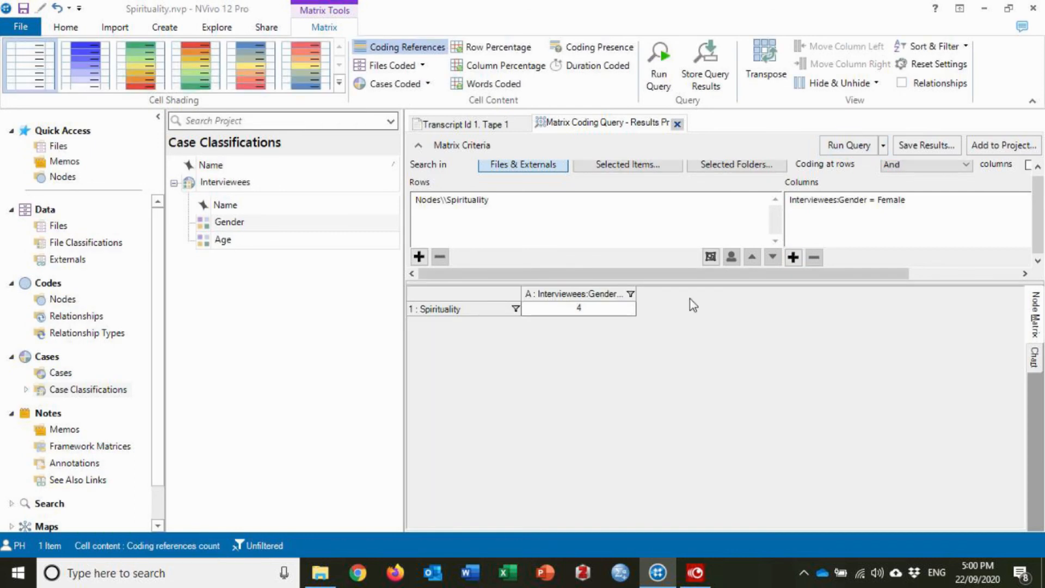
pyautogui.click(497, 308)
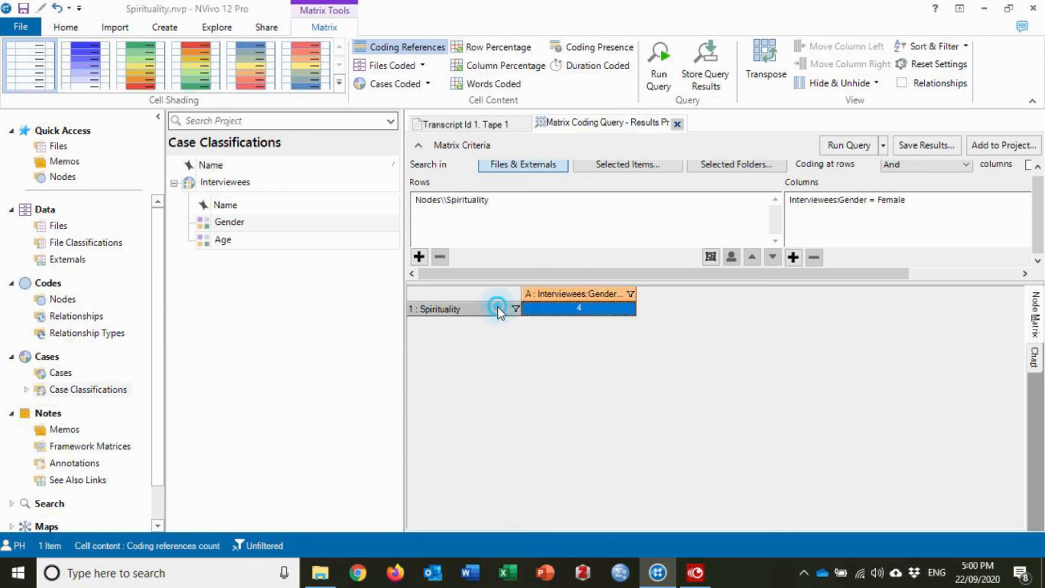
pyautogui.doubleClick(552, 303)
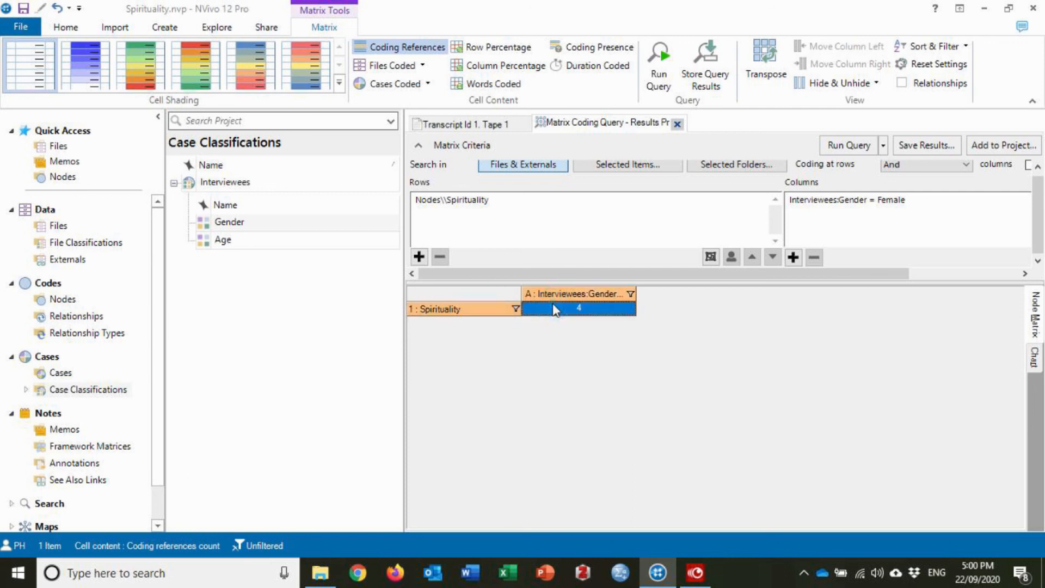